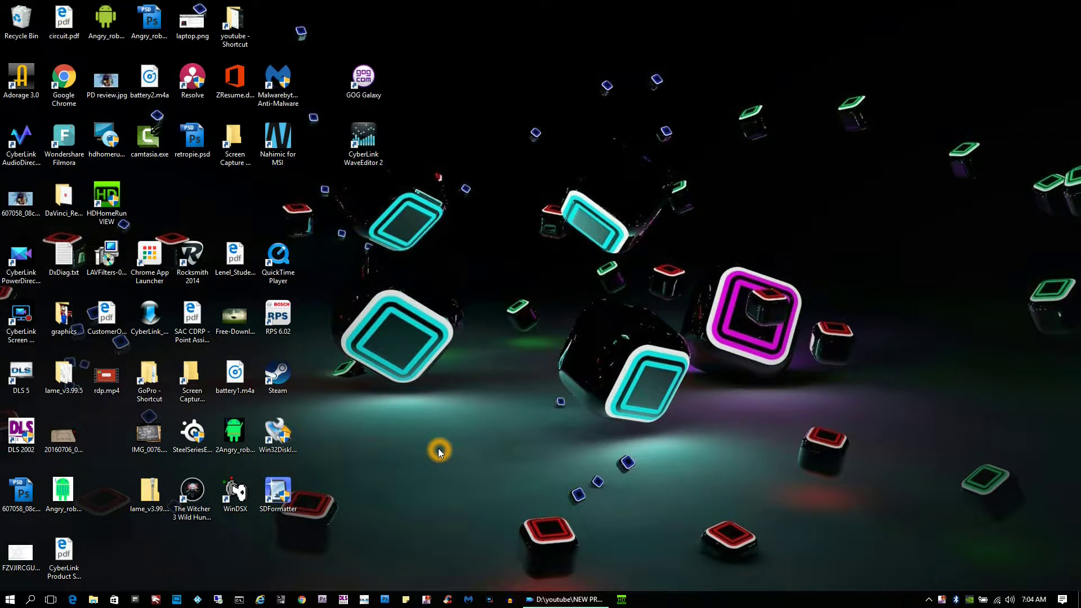
- Open an administrator Windows PowerShell from the Win+X quick-link menu
{"action": "key", "text": "super+x"}
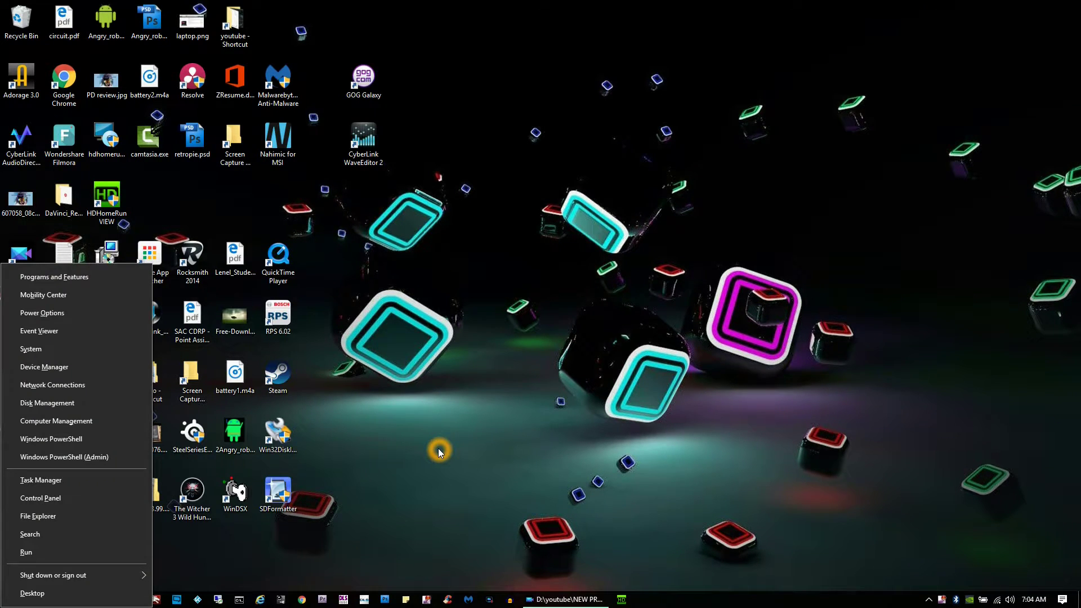
{"action": "left_click", "coordinate": [88, 457]}
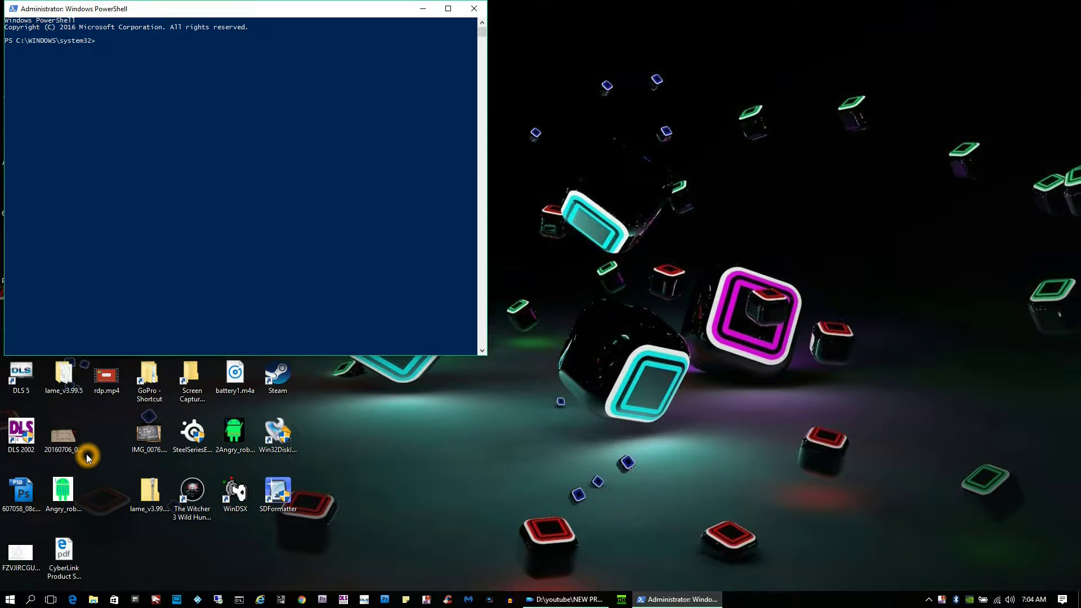
- Run cleanmgr.exe /sageset:1 in the admin PowerShell to configure cleanup profile 1
{"action": "type", "text": "clean"}
{"action": "type", "text": "mgr.exe"}
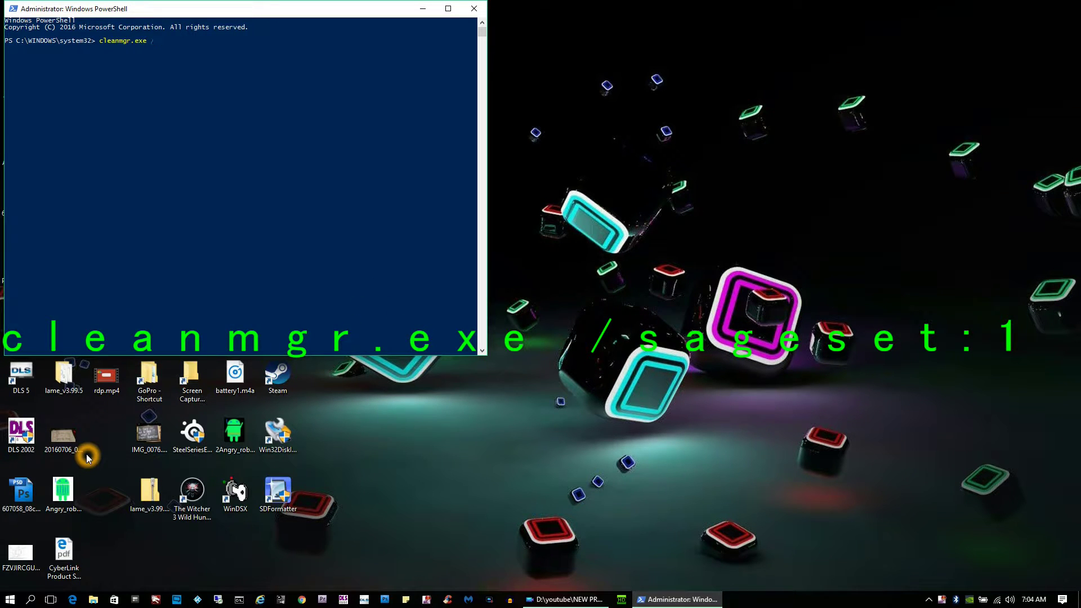
{"action": "type", "text": "/sageset"}
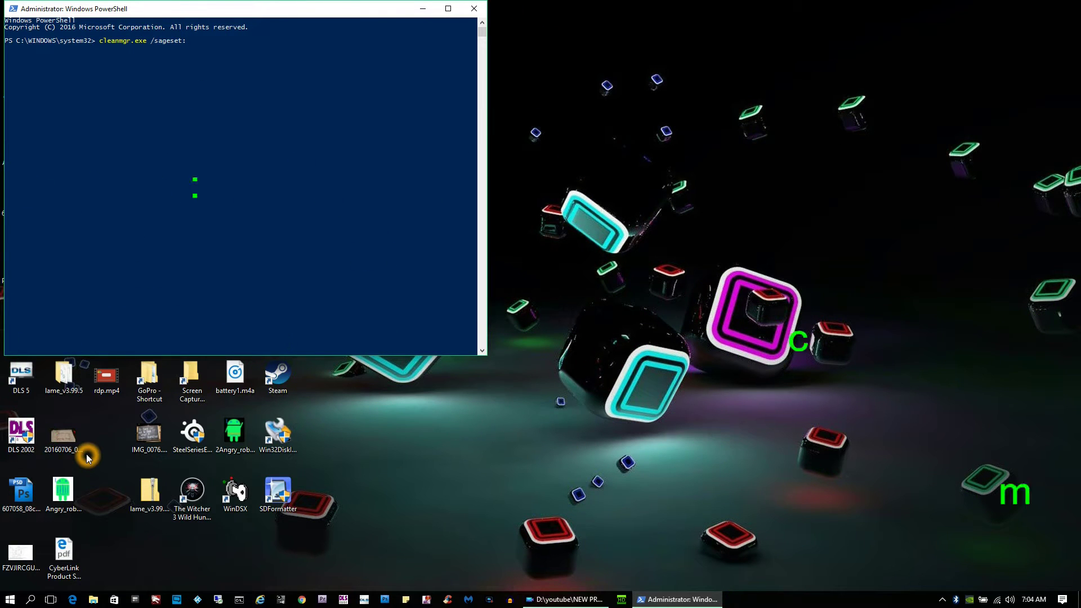
{"action": "type", "text": ":"}
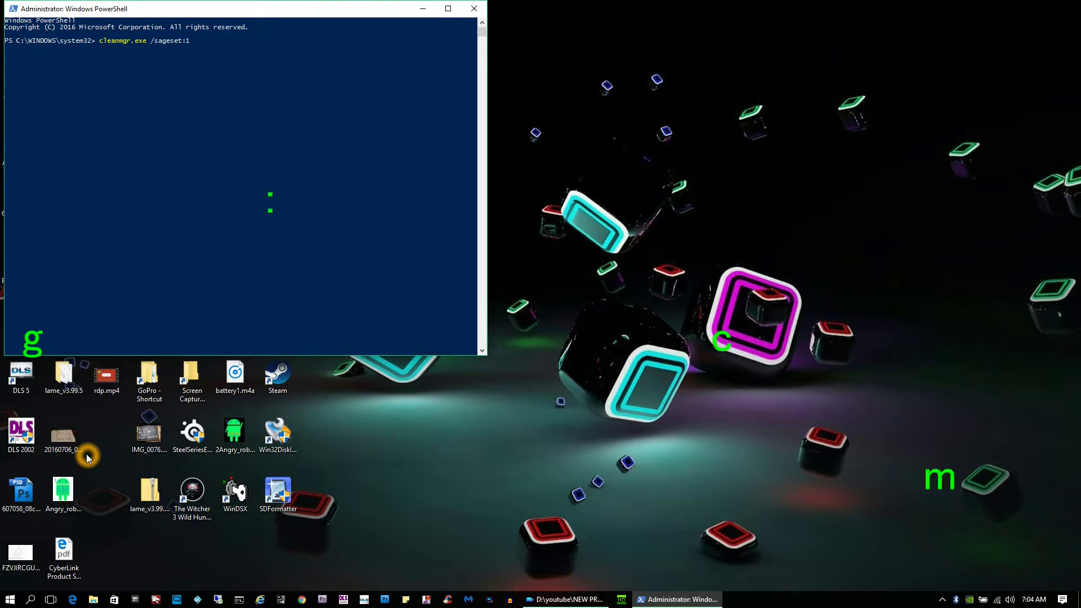
{"action": "type", "text": "1"}
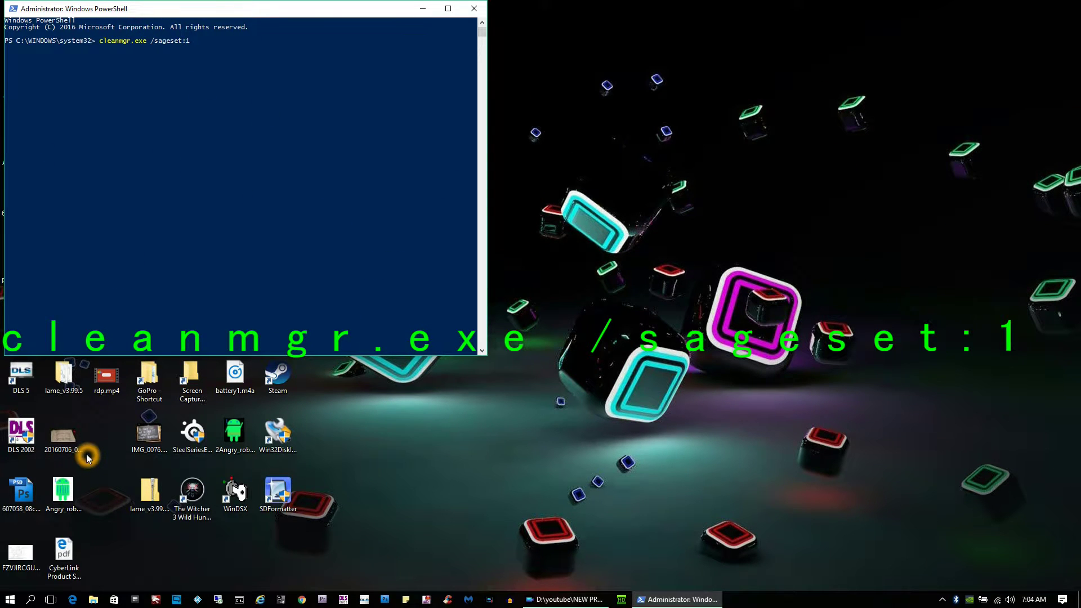
{"action": "key", "text": "Return"}
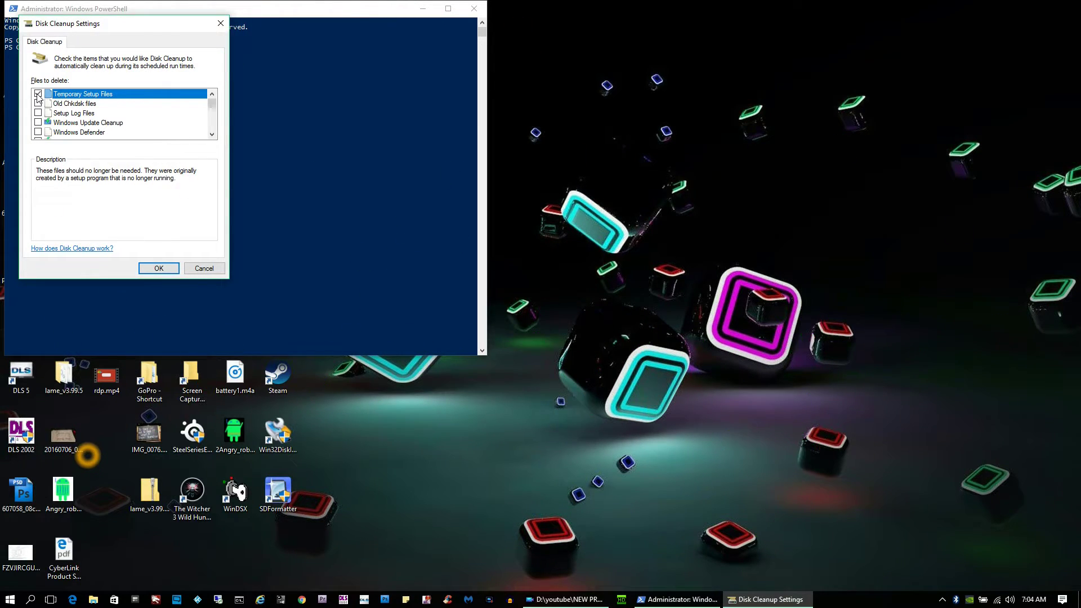
- Tick Temporary Setup Files, upgrade logs, Downloaded Program Files, discarded upgrade files and error-reporting files
{"action": "left_click", "coordinate": [38, 95]}
{"action": "left_click_drag", "start_coordinate": [215, 109], "coordinate": [215, 113]}
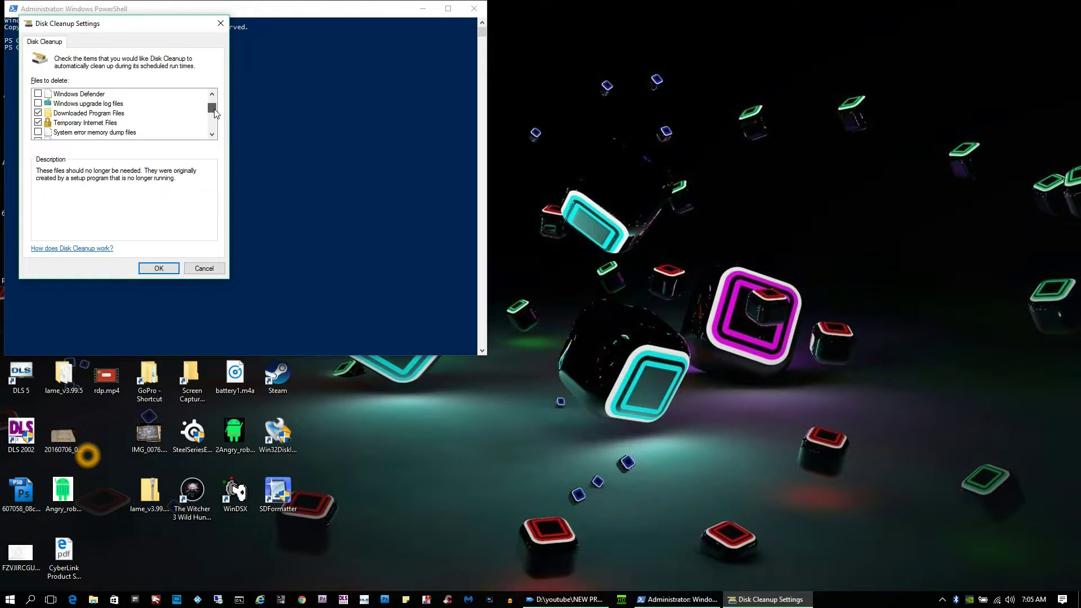
{"action": "left_click_drag", "start_coordinate": [214, 113], "coordinate": [214, 115]}
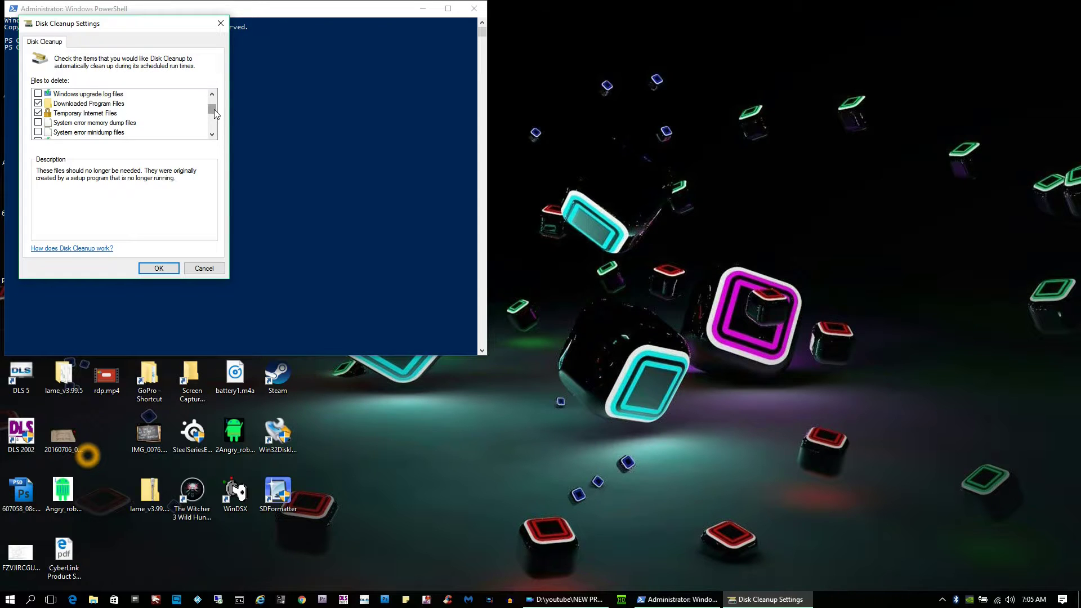
{"action": "left_click", "coordinate": [38, 94]}
{"action": "left_click", "coordinate": [38, 103]}
{"action": "left_click_drag", "start_coordinate": [213, 110], "coordinate": [214, 114]}
{"action": "left_click", "coordinate": [38, 113]}
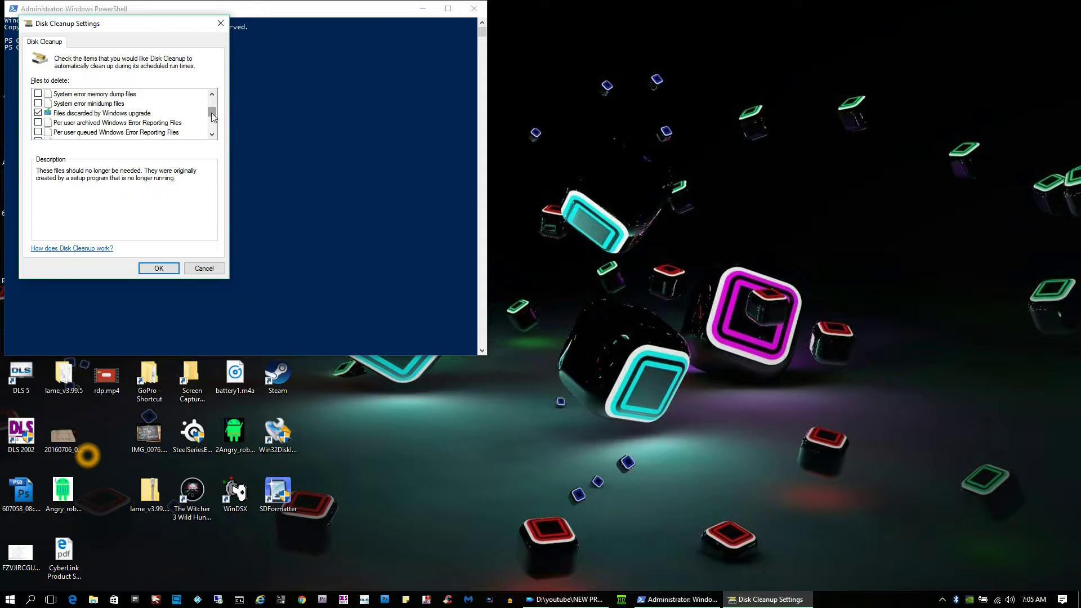
{"action": "left_click_drag", "start_coordinate": [212, 116], "coordinate": [213, 119]}
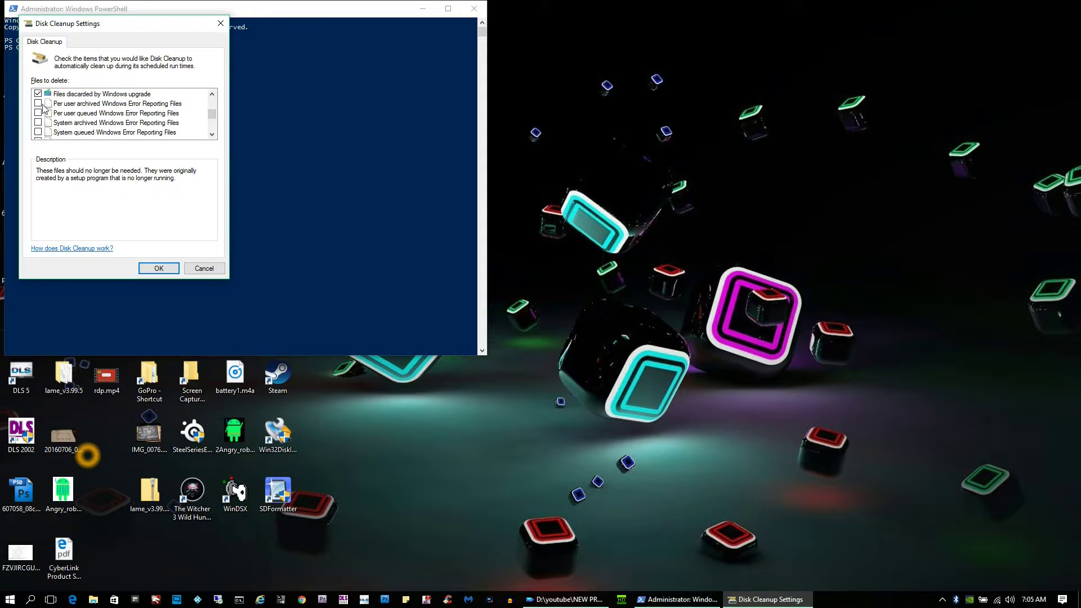
{"action": "left_click", "coordinate": [37, 112]}
{"action": "left_click", "coordinate": [38, 122]}
- Also include Temporary files and save the profile 1 selections
{"action": "scroll", "coordinate": [214, 120], "scroll_direction": "down", "scroll_amount": 2}
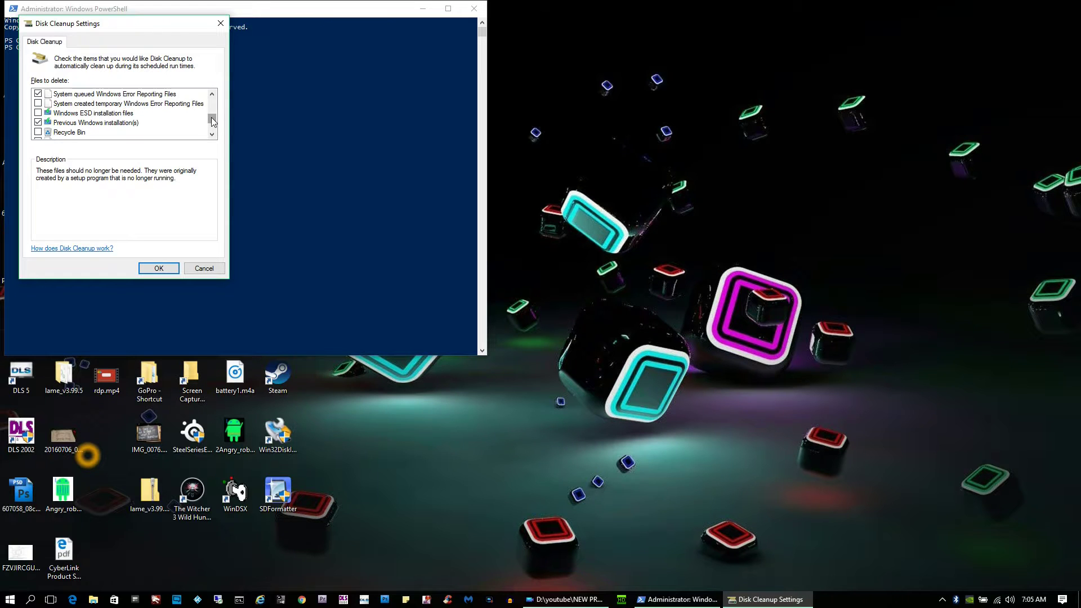
{"action": "scroll", "coordinate": [214, 122], "scroll_direction": "down", "scroll_amount": 2}
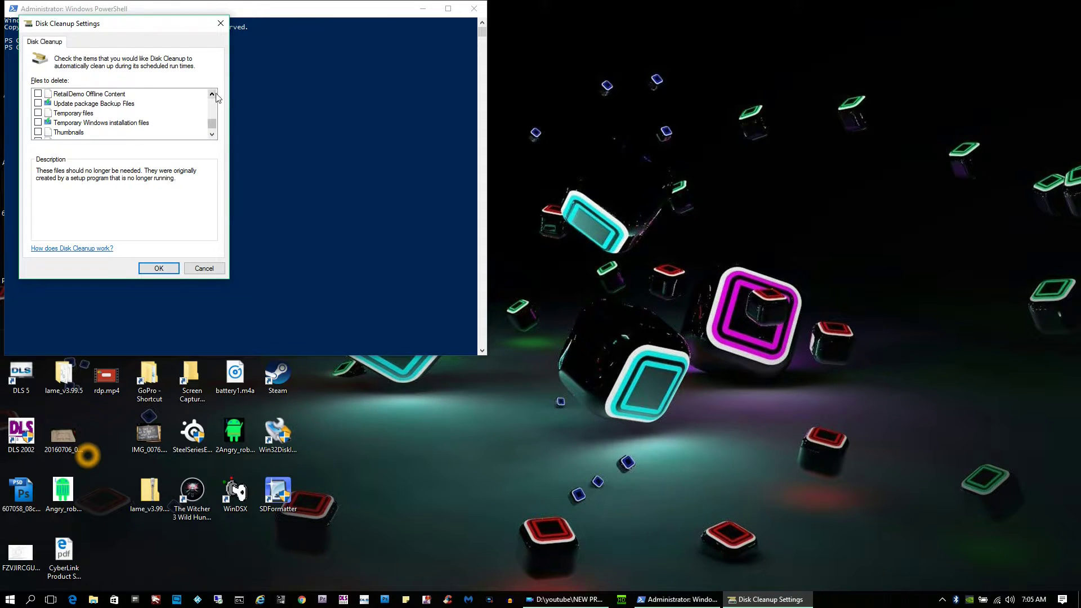
{"action": "left_click", "coordinate": [212, 97]}
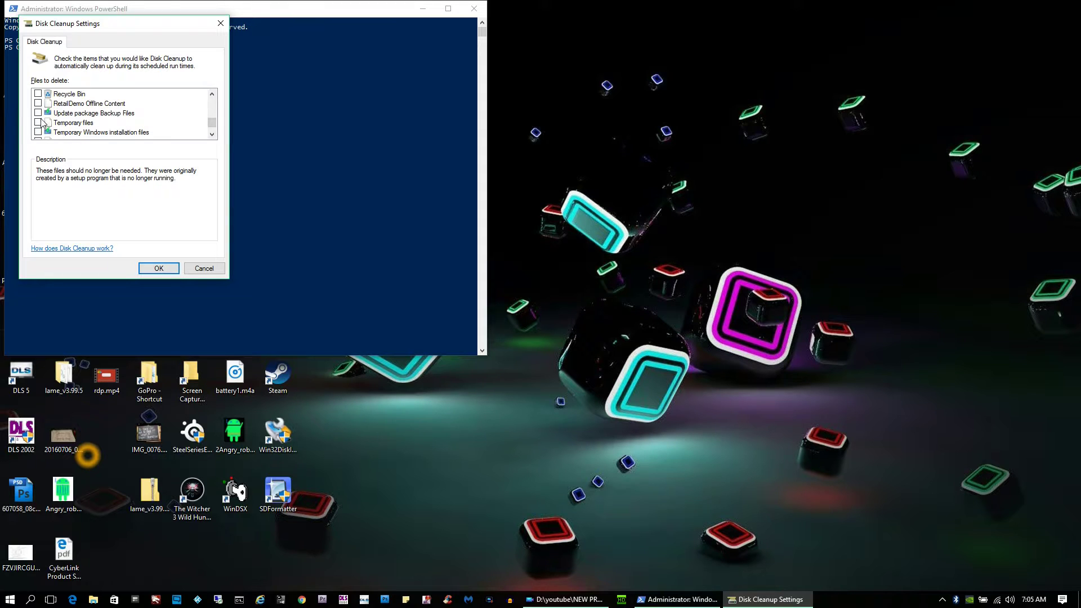
{"action": "left_click", "coordinate": [38, 123]}
{"action": "left_click", "coordinate": [213, 135]}
{"action": "left_click", "coordinate": [213, 136]}
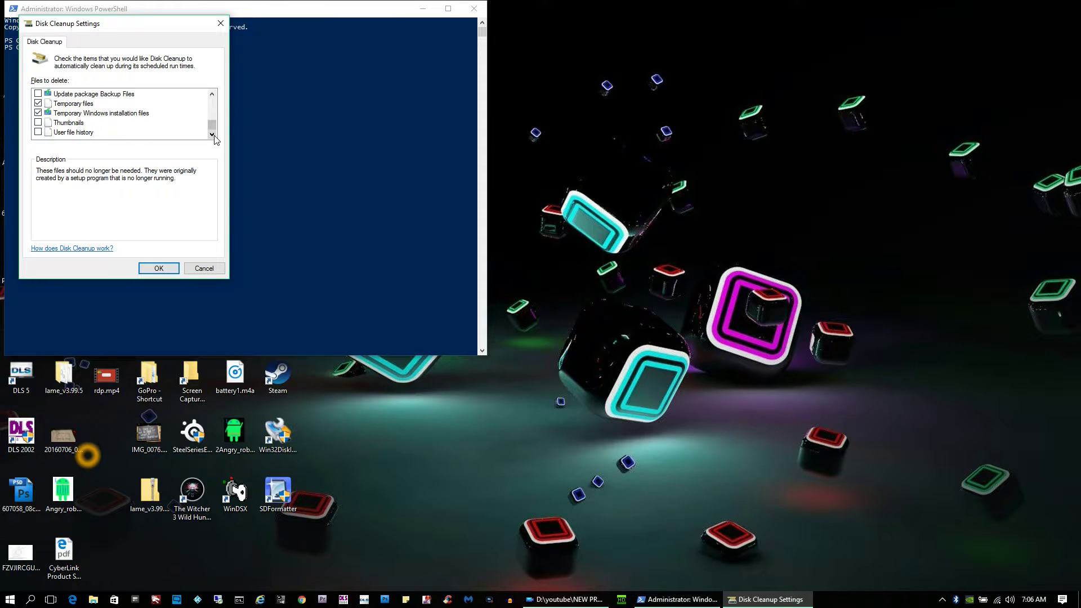
{"action": "left_click", "coordinate": [158, 269]}
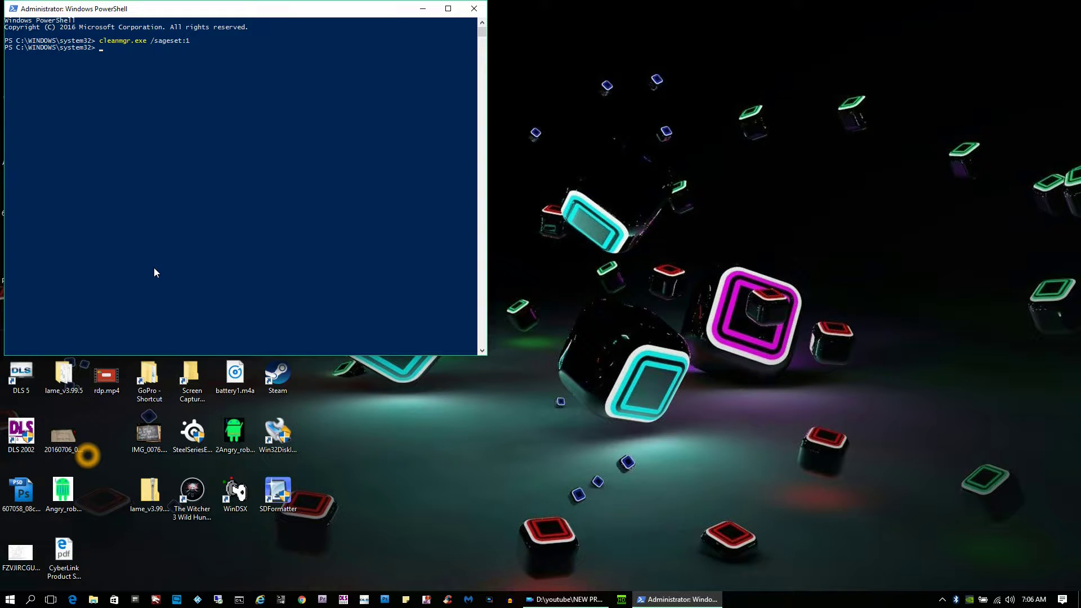
- Close PowerShell and launch Task Scheduler through a Windows search for 'task'
{"action": "type", "text": "cleanmgr.exe /sagerun:1"}
{"action": "left_click", "coordinate": [473, 8]}
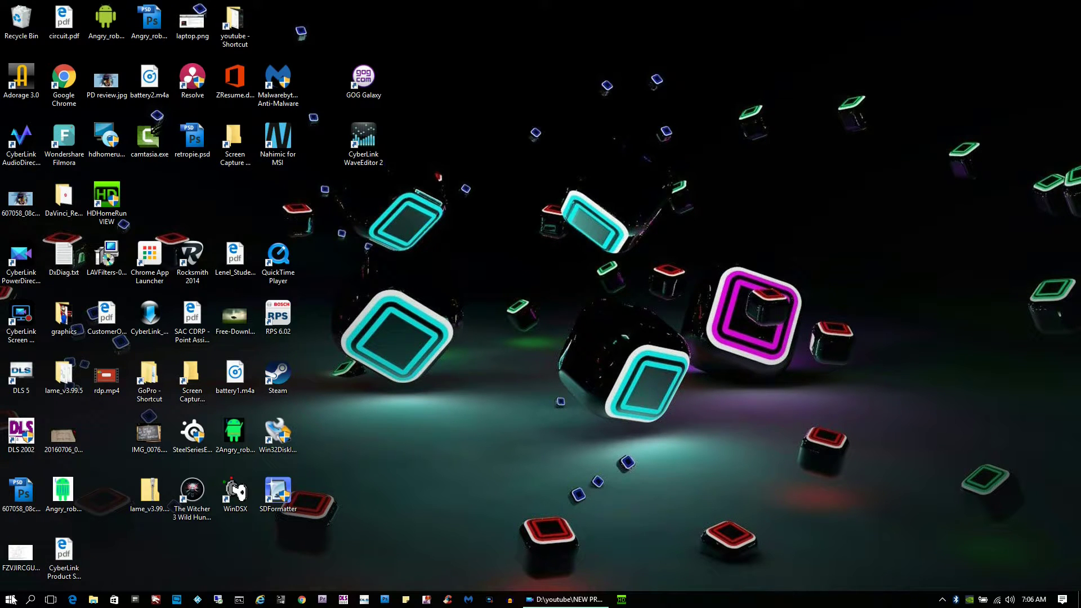
{"action": "left_click", "coordinate": [597, 406]}
{"action": "key", "text": "super+x"}
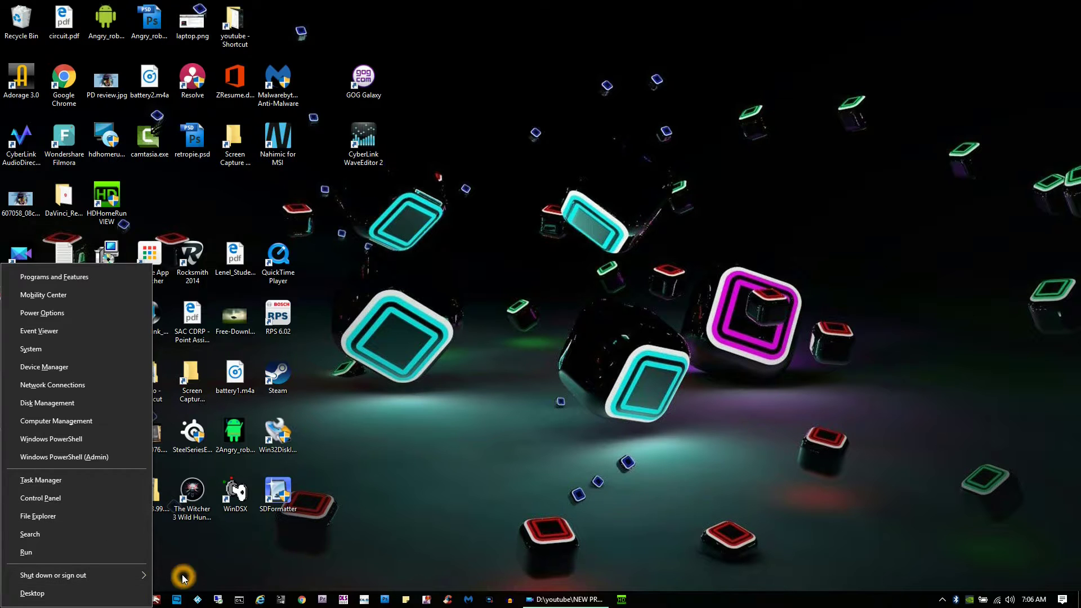
{"action": "left_click", "coordinate": [228, 560]}
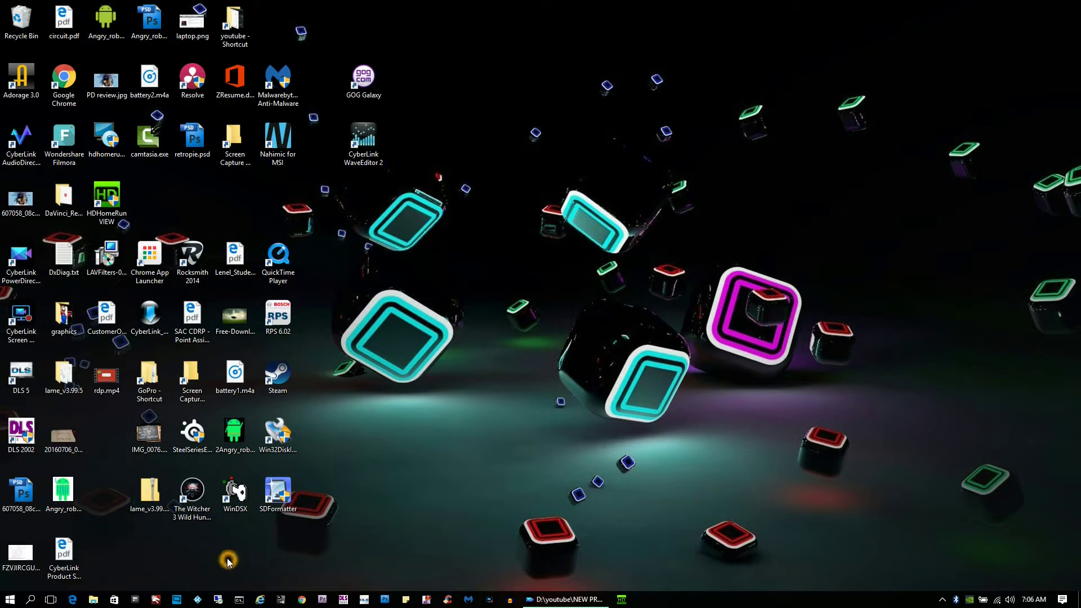
{"action": "left_click", "coordinate": [30, 600]}
{"action": "type", "text": "task"}
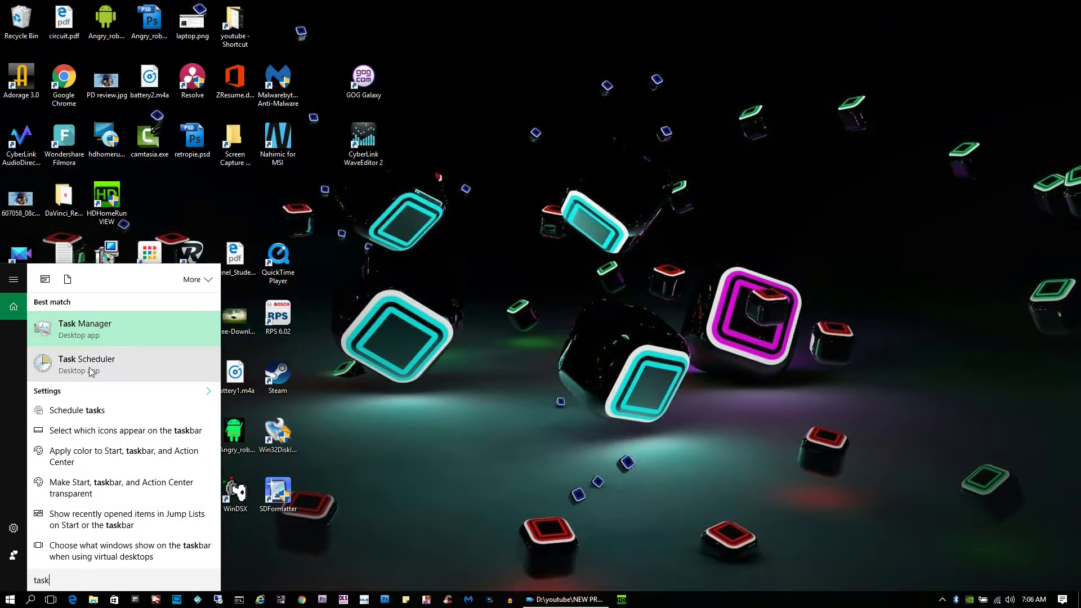
{"action": "left_click", "coordinate": [90, 372]}
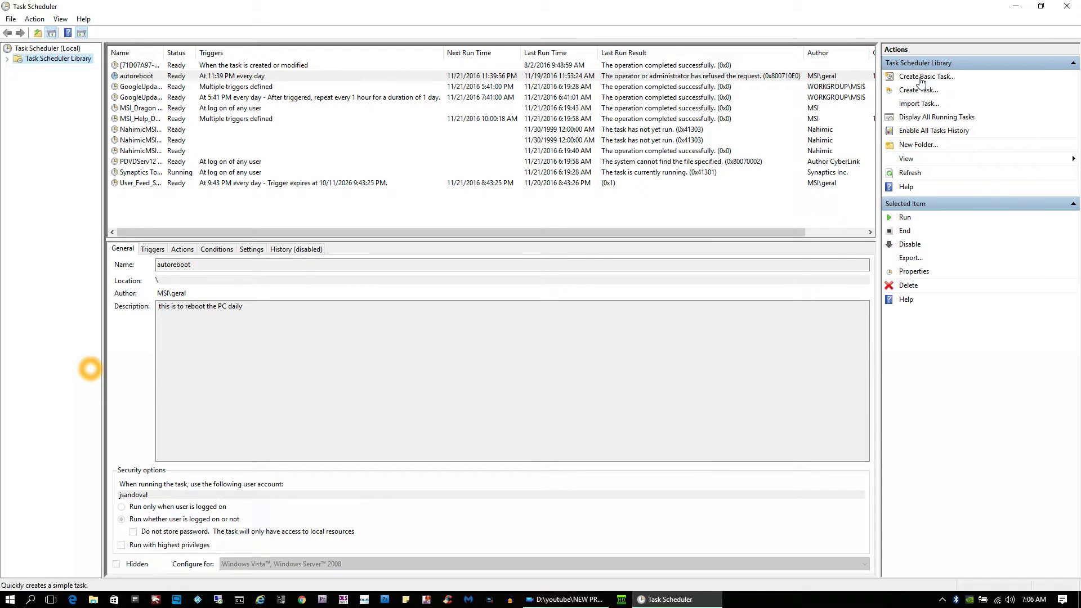
- Begin a basic task named 'Clean Temp File' with the description 'Automatic clean up on Sched'
{"action": "left_click", "coordinate": [921, 78]}
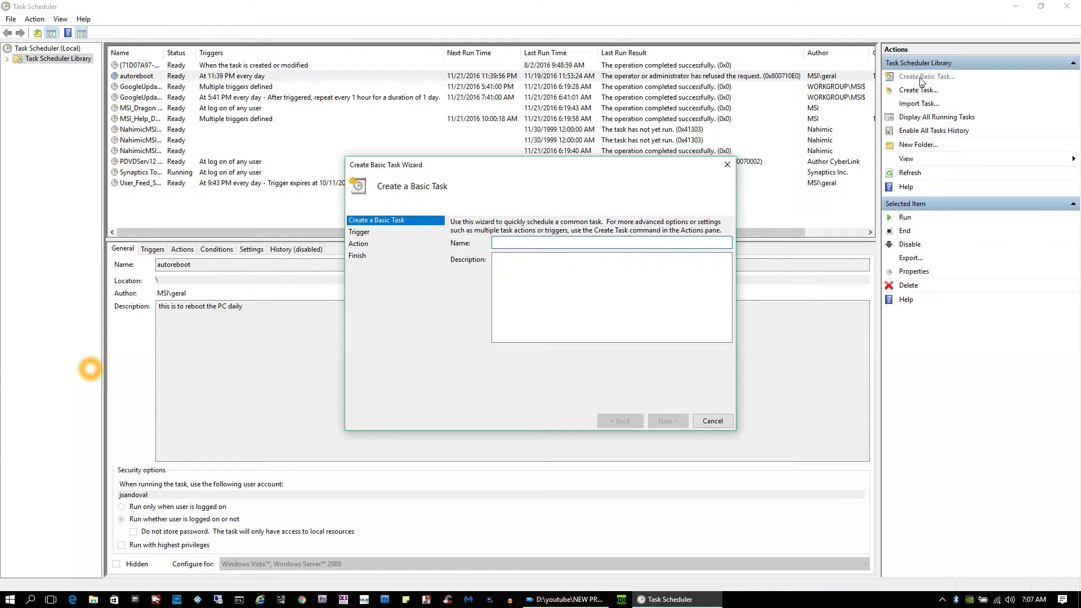
{"action": "type", "text": "Clean"}
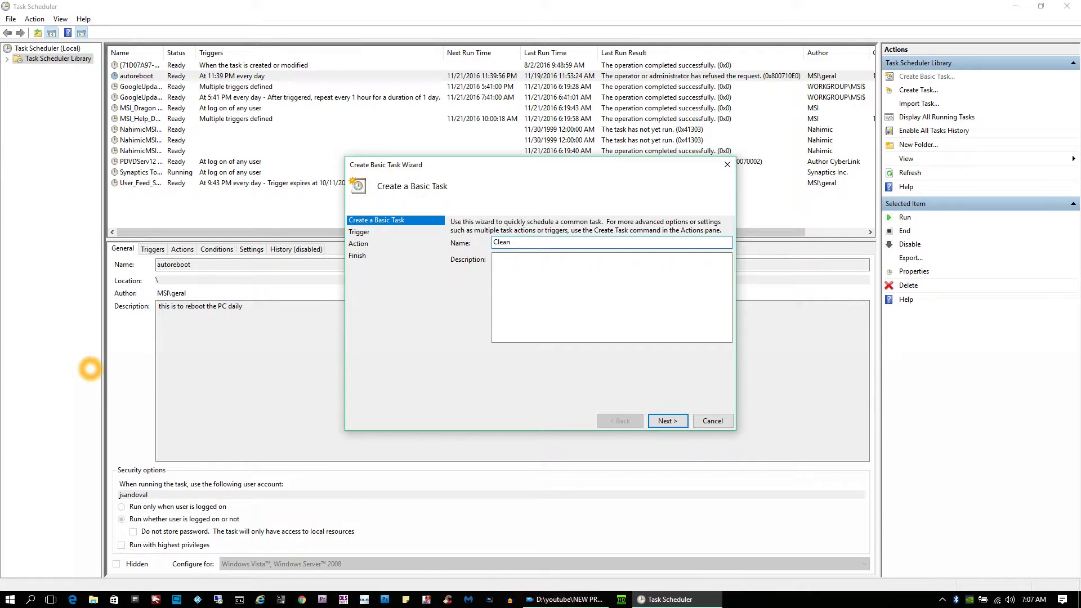
{"action": "type", "text": " Temp Files"}
{"action": "left_click", "coordinate": [534, 264]}
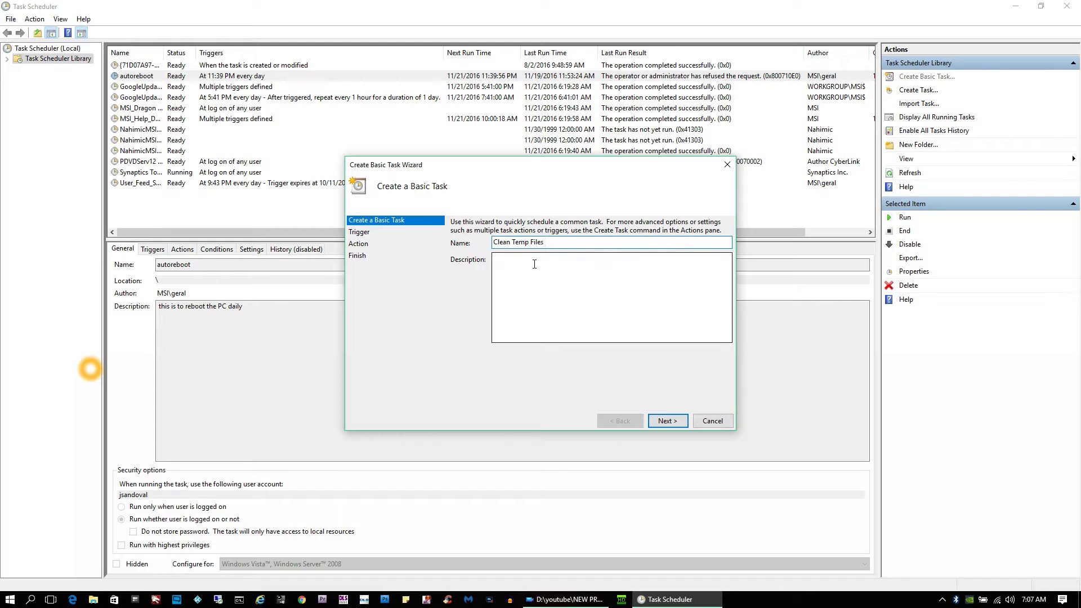
{"action": "type", "text": "Au"}
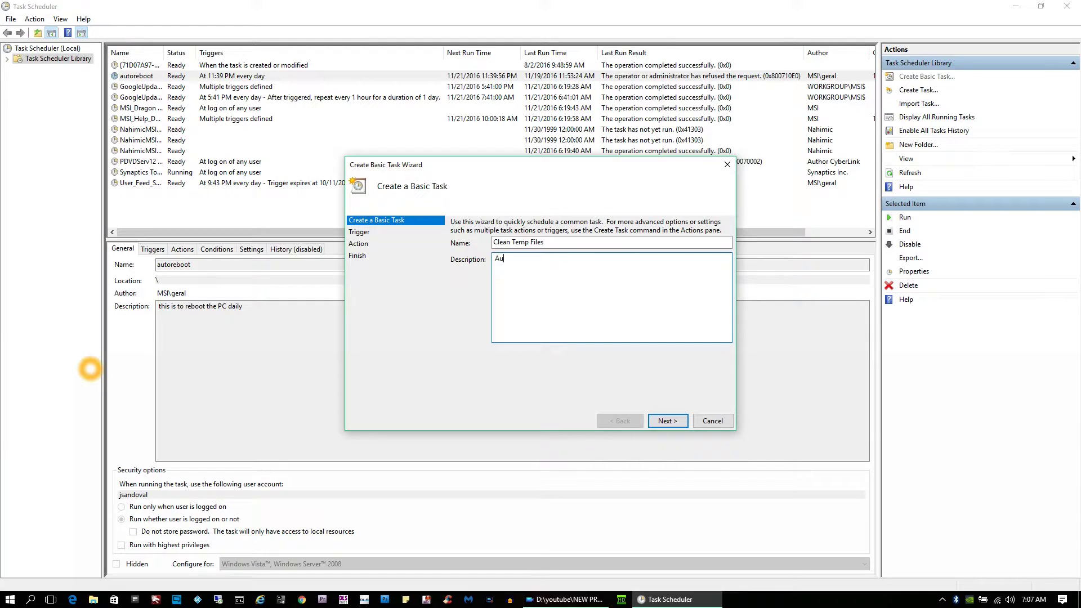
{"action": "type", "text": "tomatic clean up on Sched"}
{"action": "left_click", "coordinate": [670, 425]}
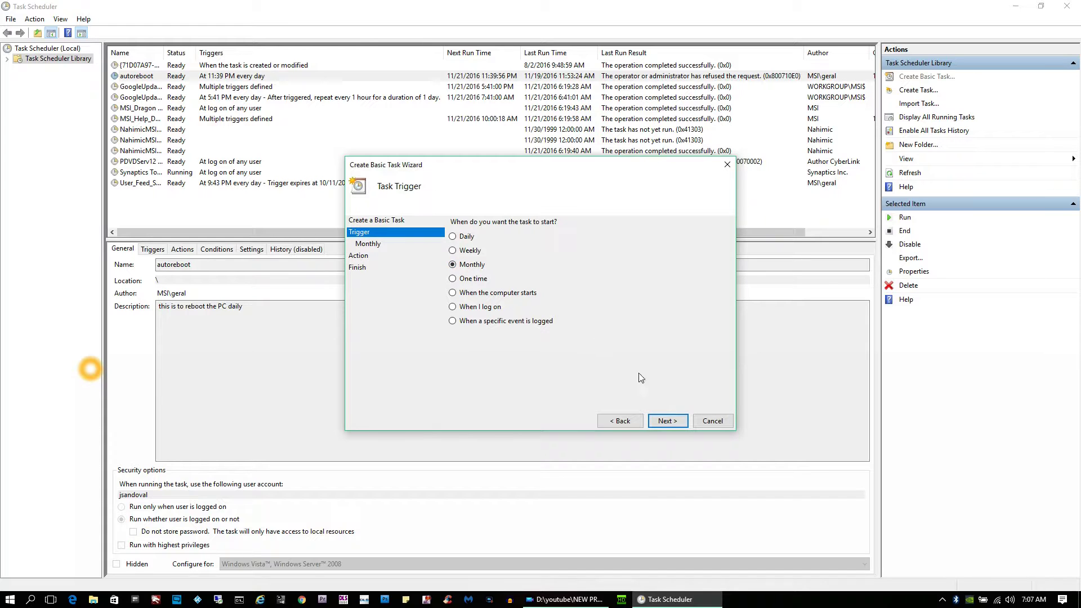
- Set a Monthly trigger that runs on day 1 of every month
{"action": "left_click", "coordinate": [670, 419]}
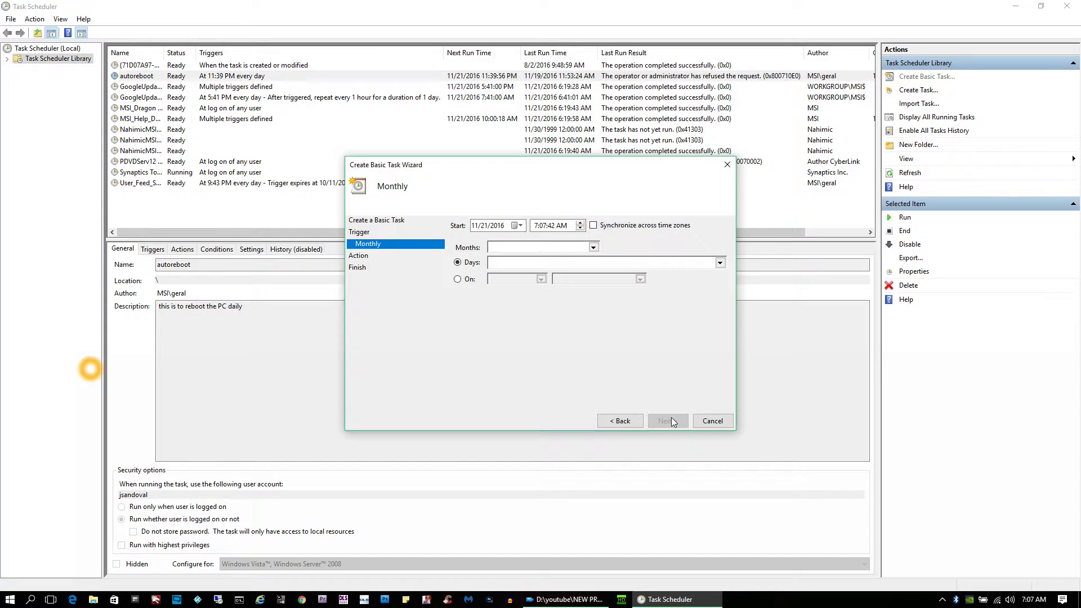
{"action": "left_click", "coordinate": [594, 248]}
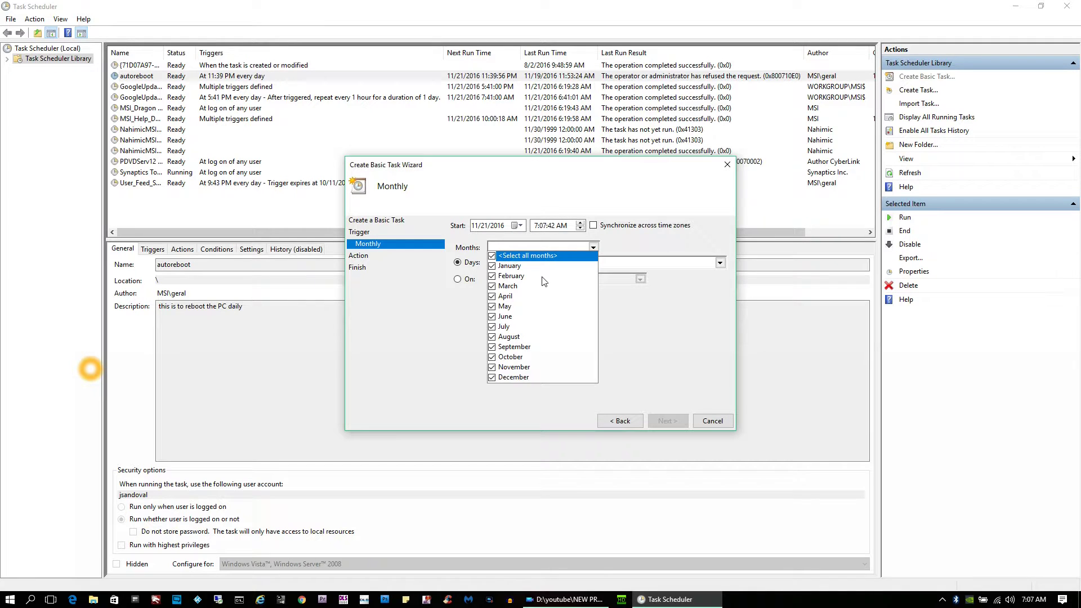
{"action": "left_click", "coordinate": [647, 333]}
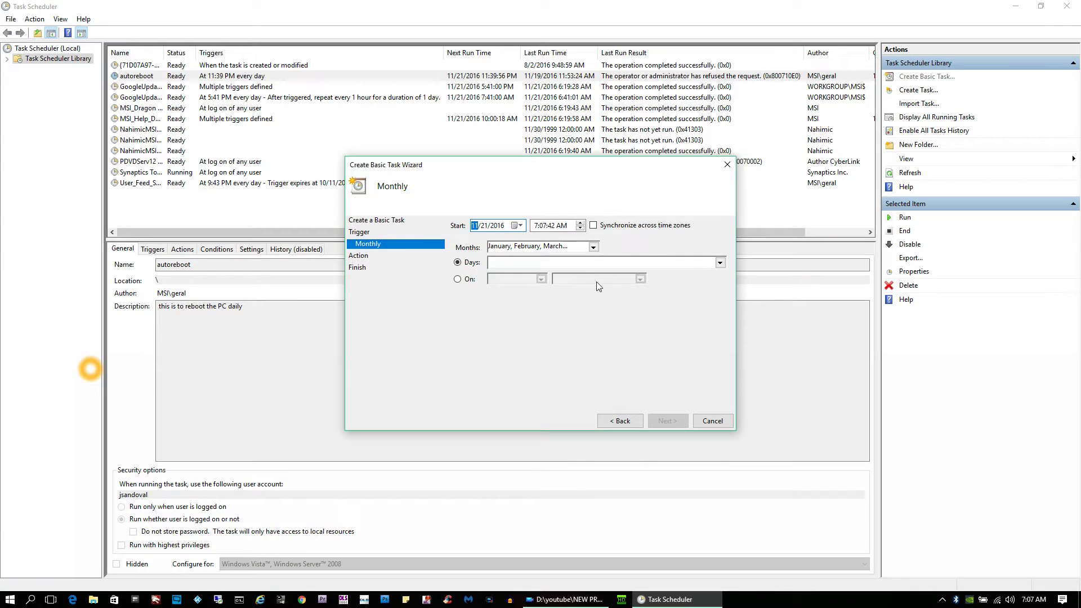
{"action": "left_click", "coordinate": [720, 263]}
{"action": "left_click", "coordinate": [495, 274]}
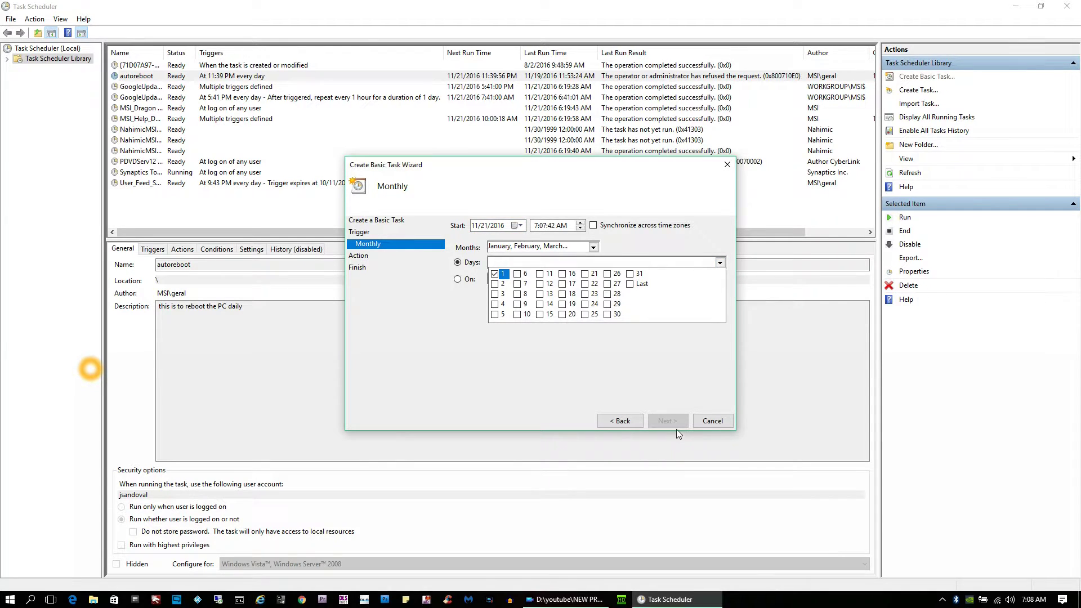
{"action": "left_click", "coordinate": [688, 371]}
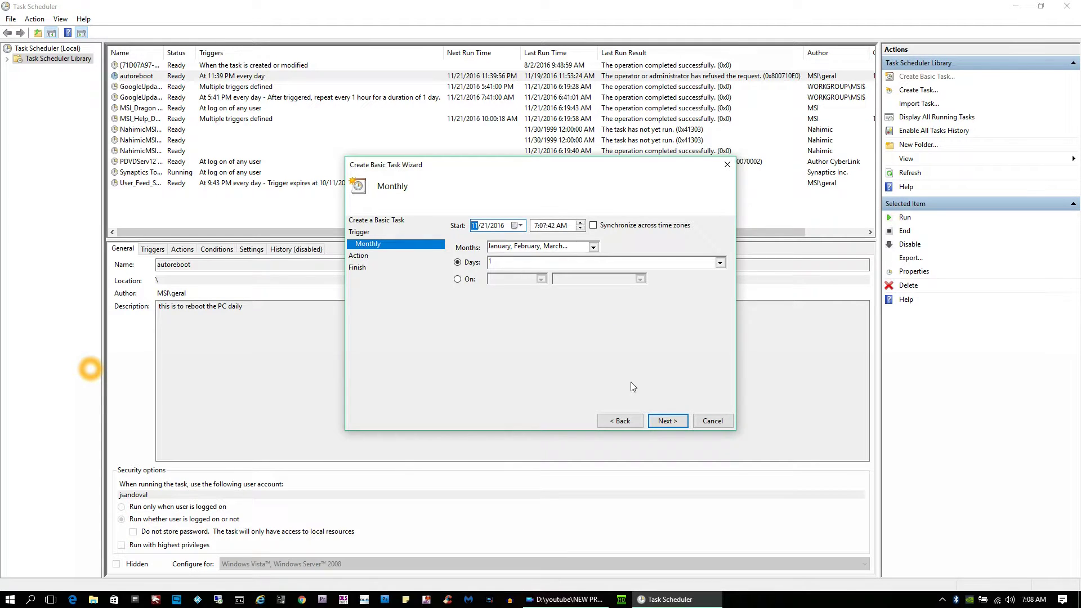
{"action": "left_click", "coordinate": [667, 422]}
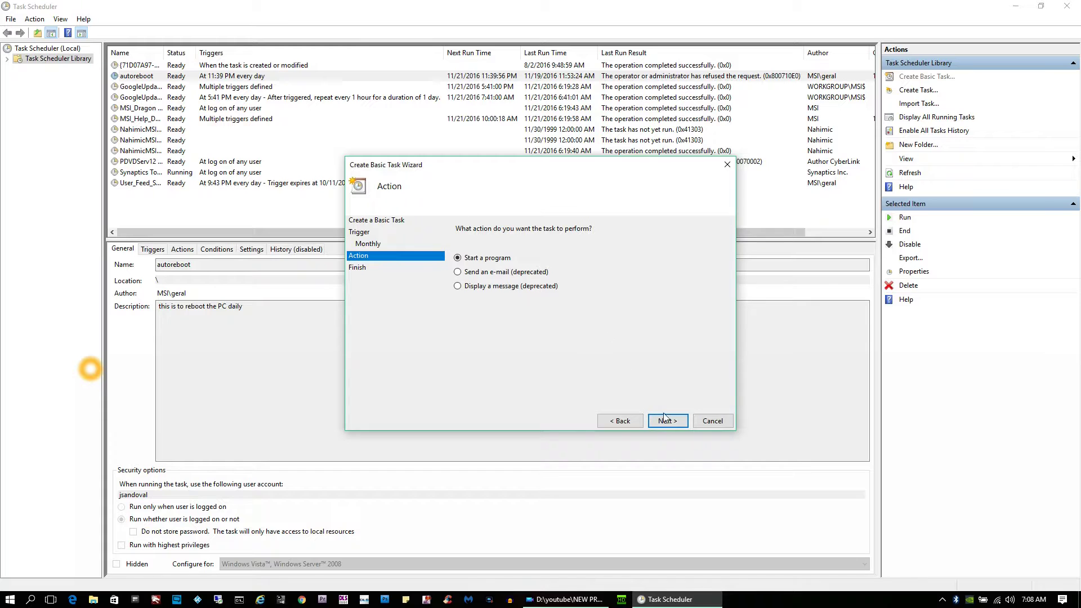
- Set the action to start the program C:\Windows\System32\cleanmgr.exe
{"action": "left_click", "coordinate": [665, 420]}
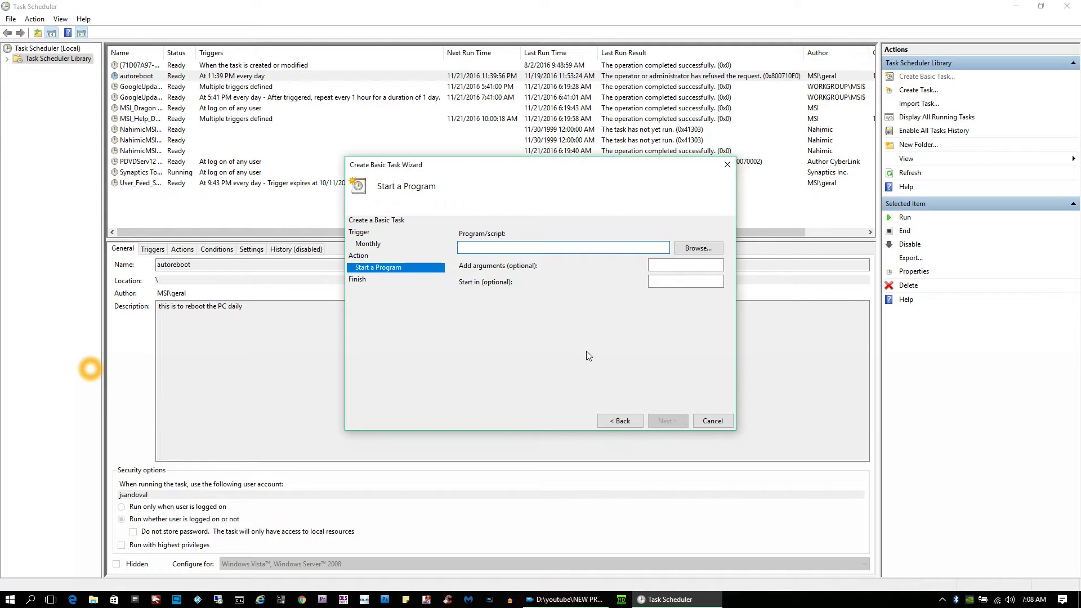
{"action": "left_click", "coordinate": [714, 247]}
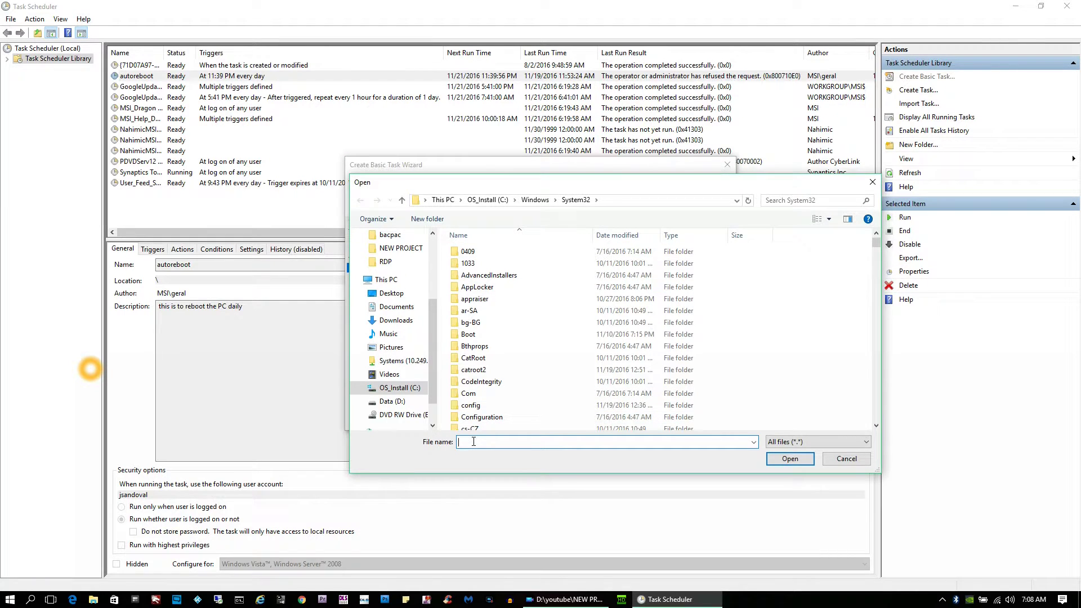
{"action": "type", "text": "clea"}
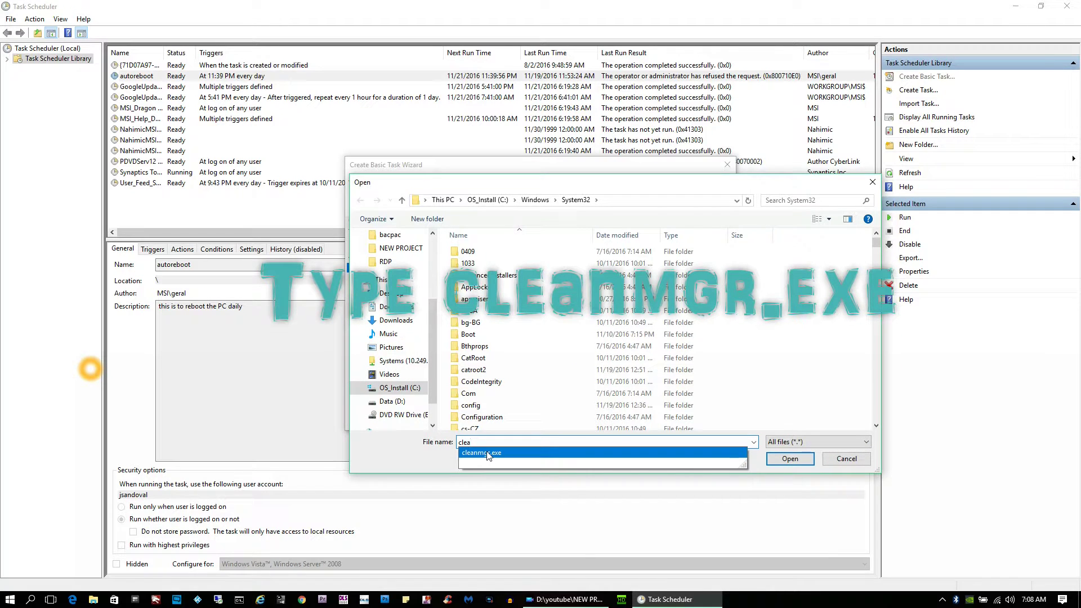
{"action": "left_click", "coordinate": [488, 453]}
{"action": "left_click", "coordinate": [788, 458]}
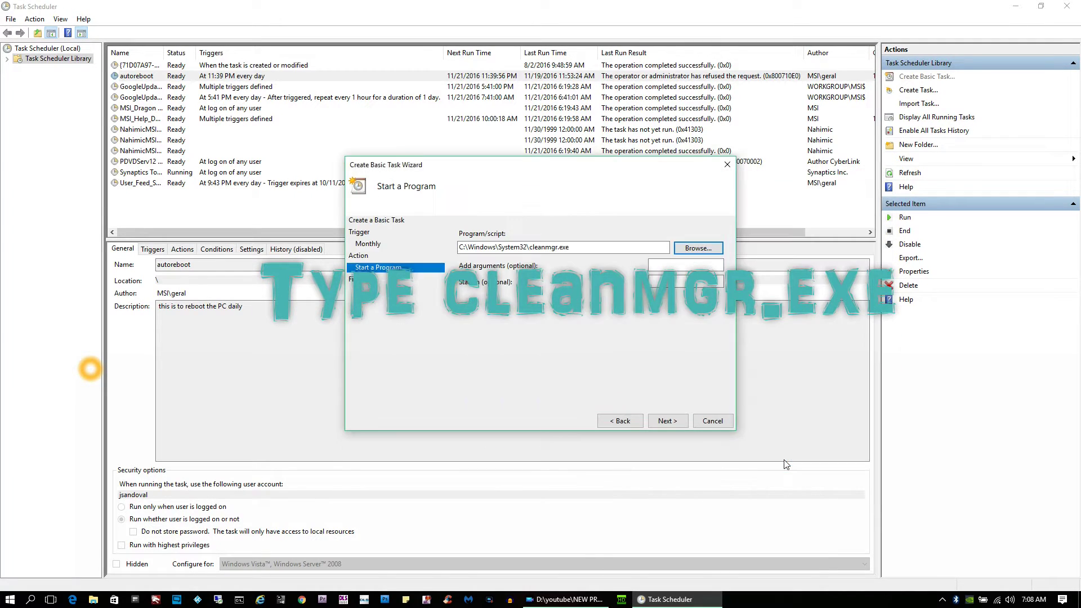
- Give the program the argument /sagerun:1
{"action": "left_click", "coordinate": [679, 264]}
{"action": "type", "text": "/sage"}
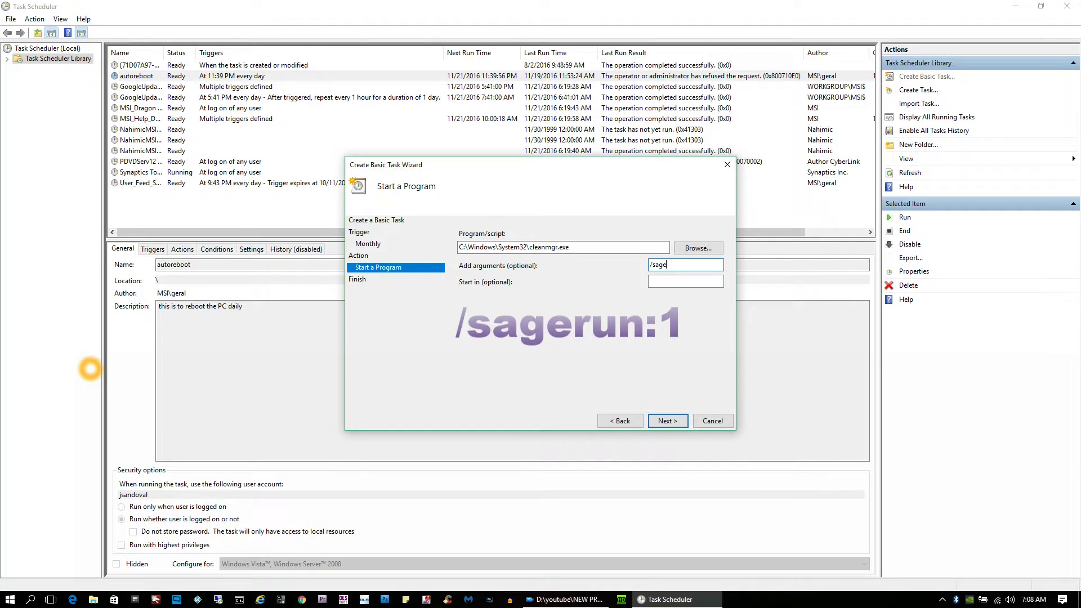
{"action": "type", "text": "run:"}
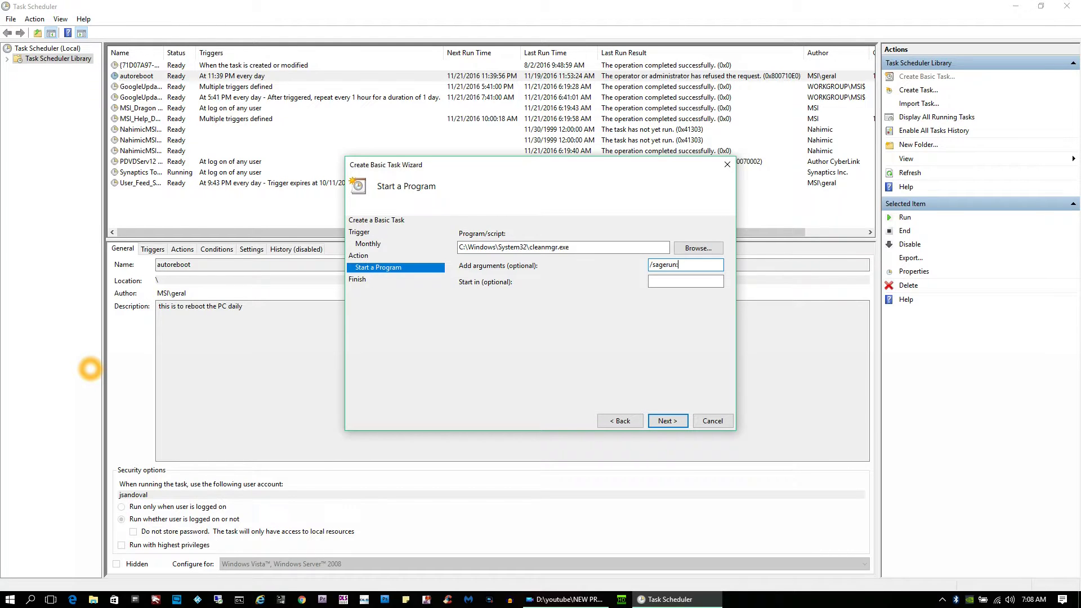
{"action": "type", "text": "1"}
- Finish the wizard with the task's Properties dialog set to open afterwards
{"action": "left_click", "coordinate": [664, 422]}
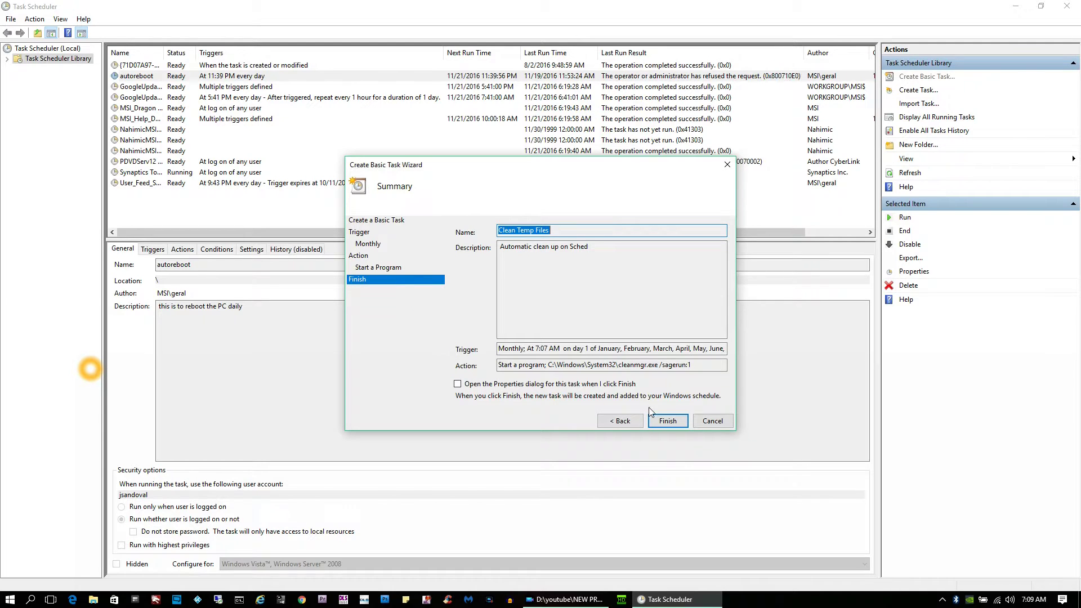
{"action": "left_click", "coordinate": [457, 385]}
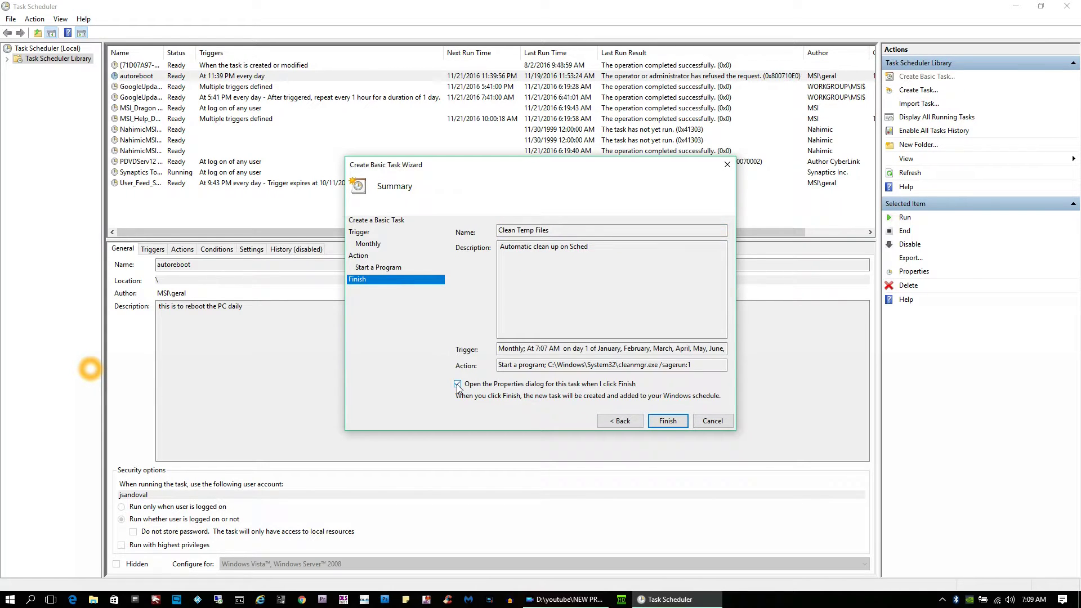
{"action": "left_click", "coordinate": [457, 385]}
{"action": "left_click", "coordinate": [668, 421]}
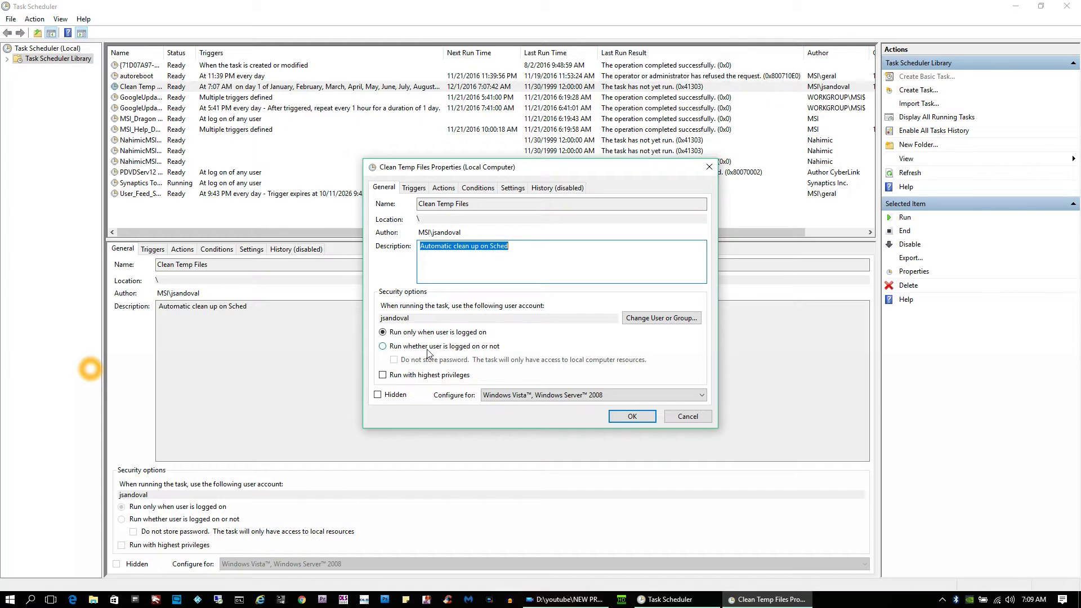
- Make it run whether logged on or not with highest privileges, confirming with the account password
{"action": "left_click", "coordinate": [382, 346]}
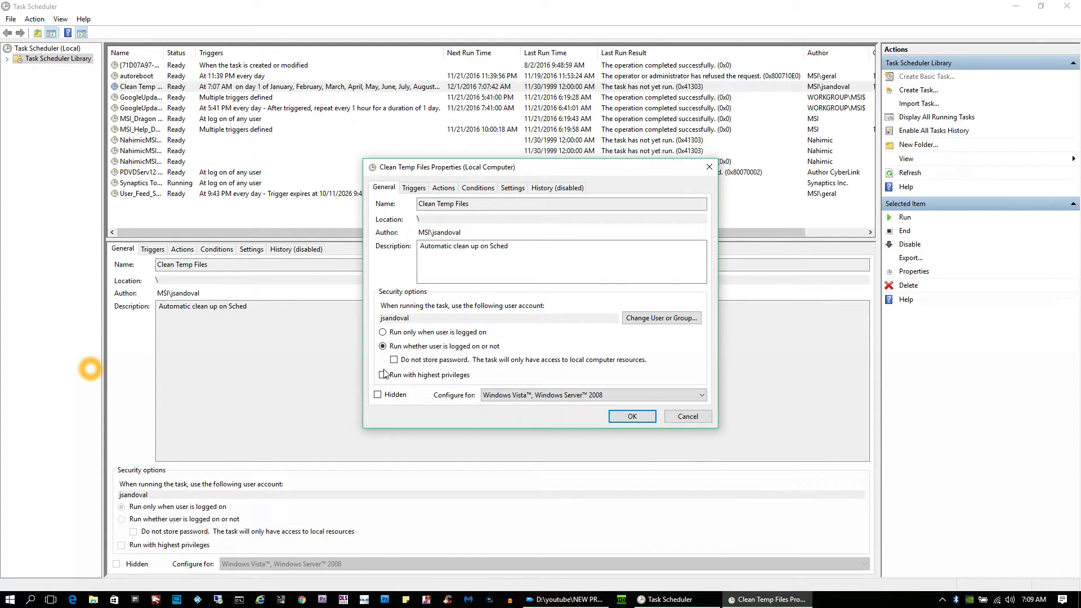
{"action": "left_click", "coordinate": [383, 375]}
{"action": "left_click", "coordinate": [632, 417]}
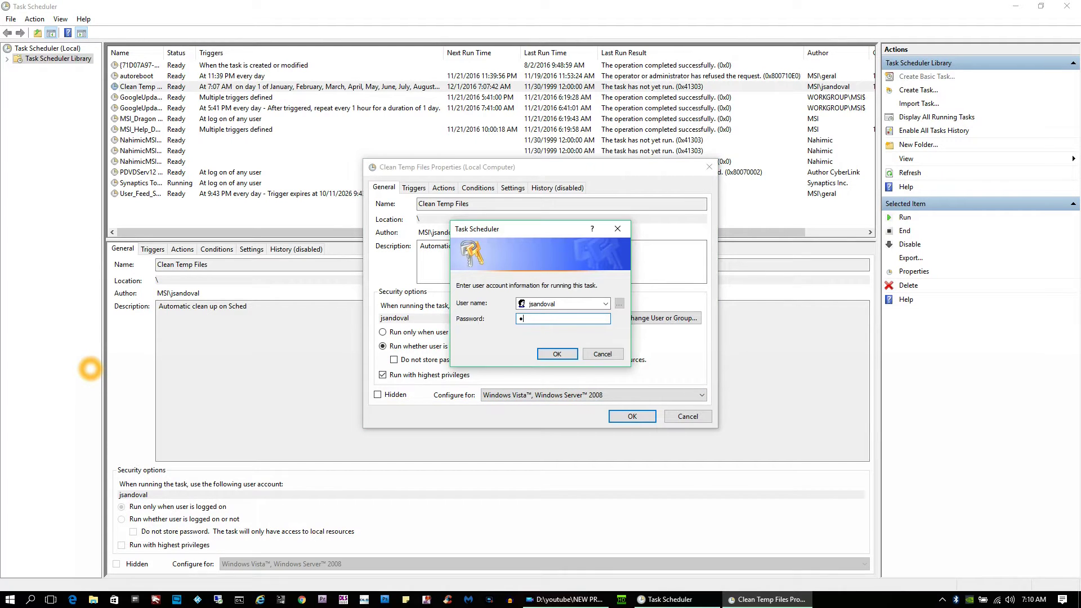
{"action": "type", "text": "**********"}
{"action": "left_click", "coordinate": [557, 353]}
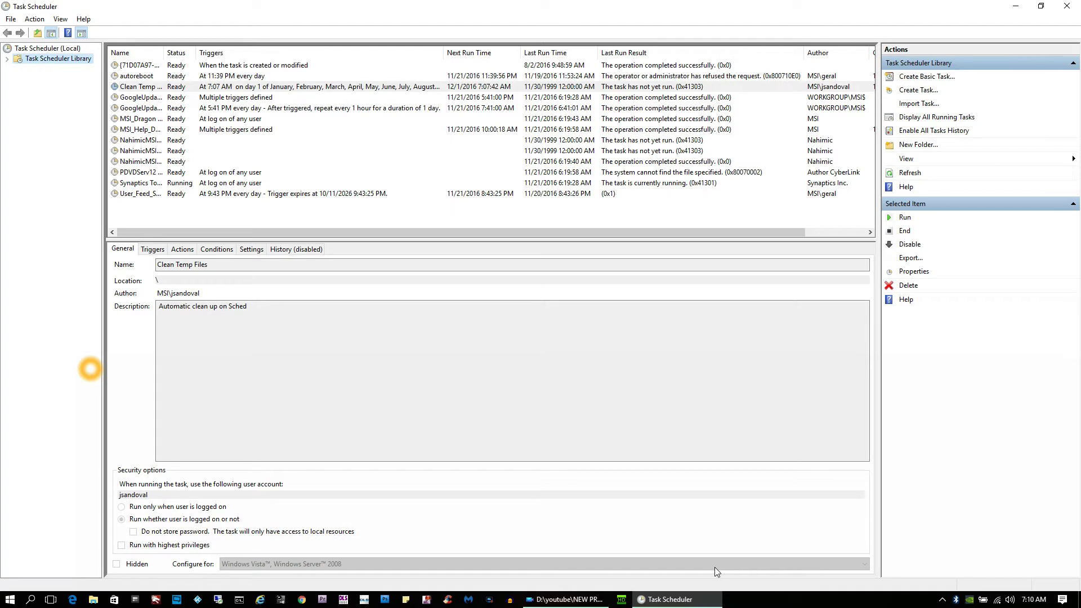
- Run Clean Temp Files immediately from its context menu, then minimize Task Scheduler
{"action": "left_click", "coordinate": [145, 88]}
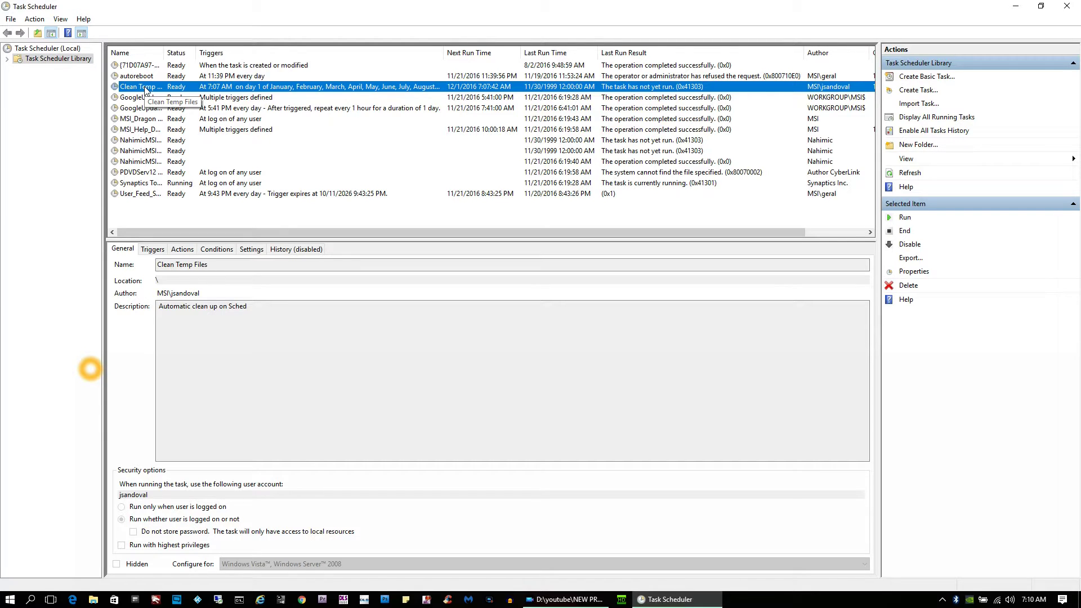
{"action": "right_click", "coordinate": [145, 90]}
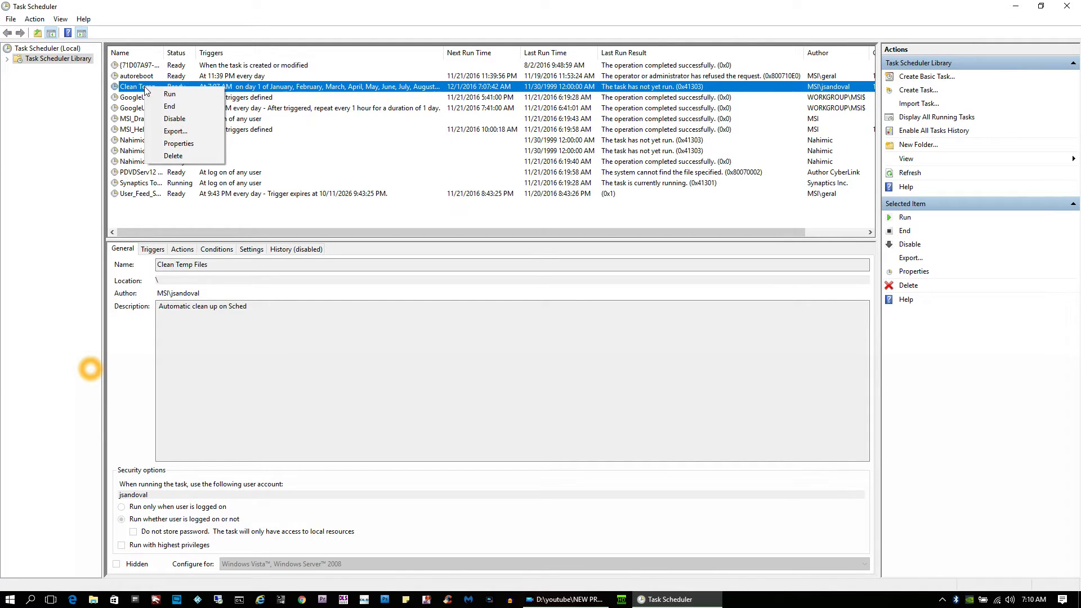
{"action": "left_click", "coordinate": [165, 95]}
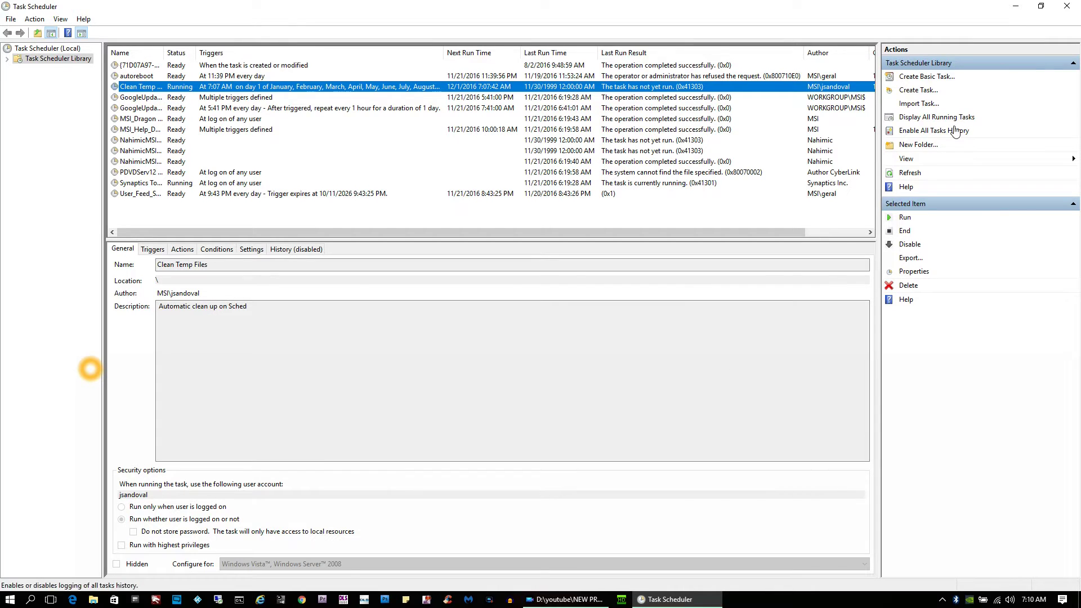
{"action": "left_click", "coordinate": [1016, 8]}
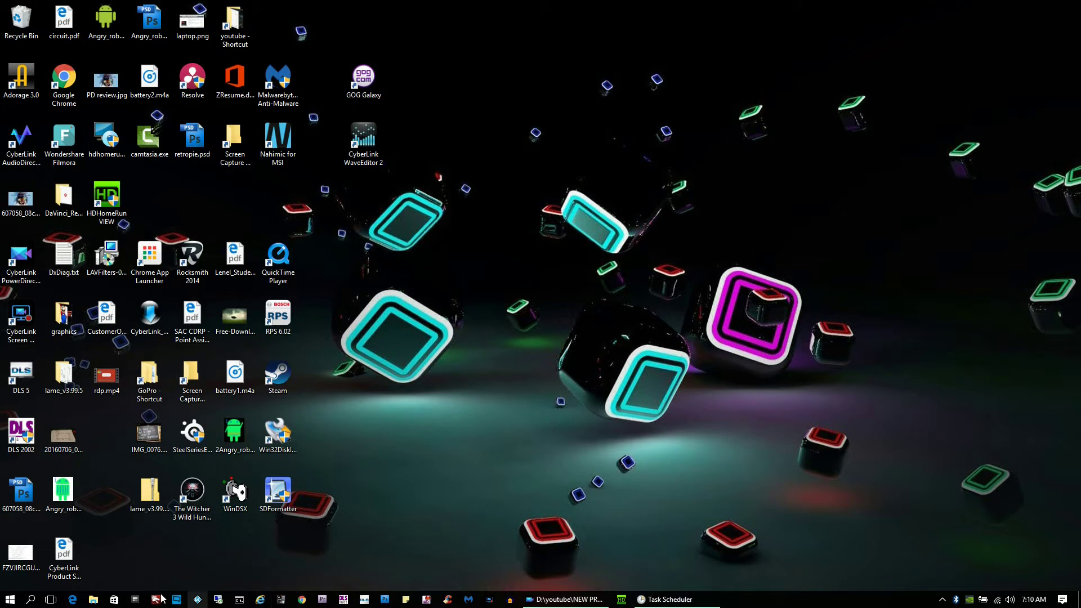
- Check the 9 items in C:\Windows\Temp via File Explorer, then switch back to Task Scheduler
{"action": "left_click", "coordinate": [94, 600]}
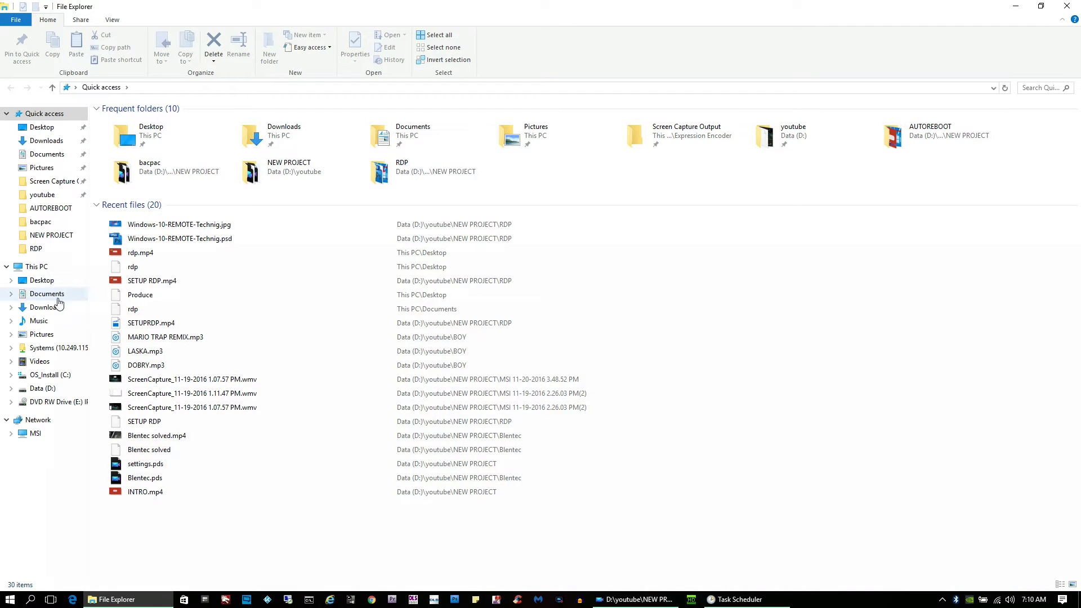
{"action": "left_click", "coordinate": [64, 386]}
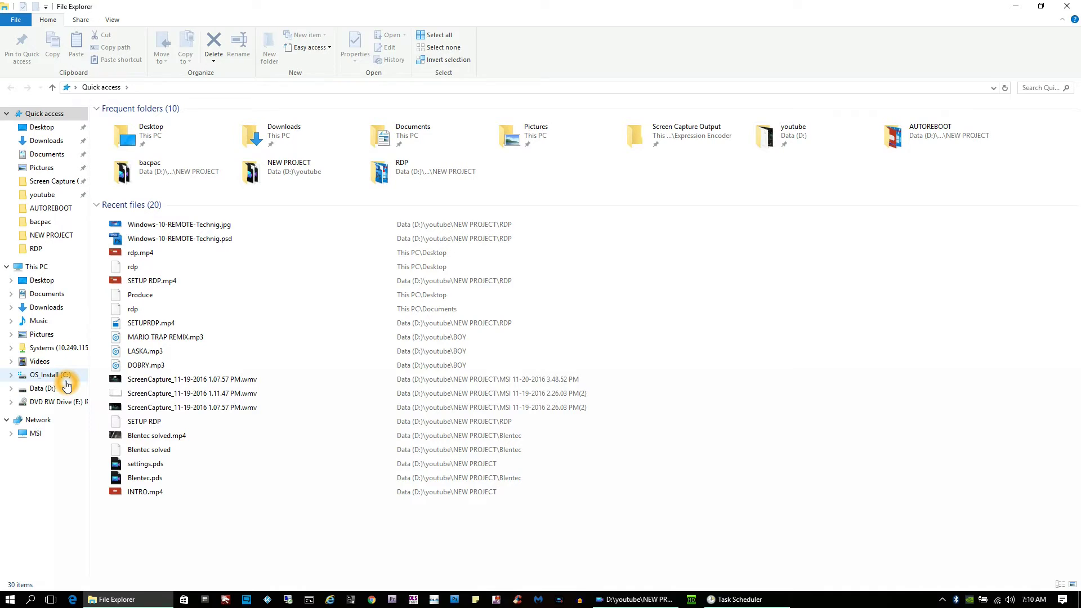
{"action": "left_click", "coordinate": [65, 381]}
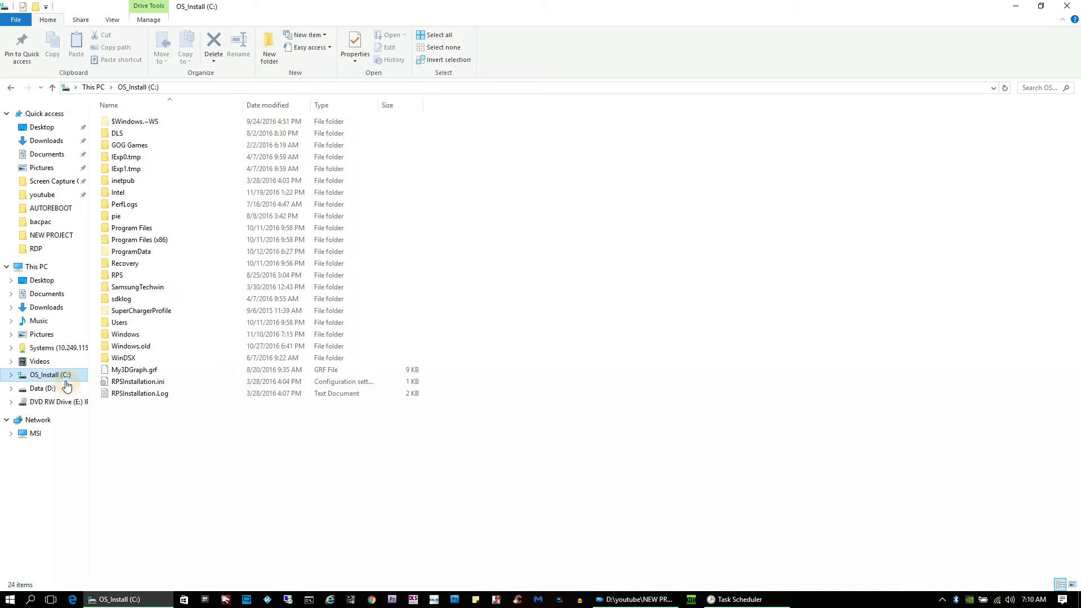
{"action": "double_click", "coordinate": [128, 336]}
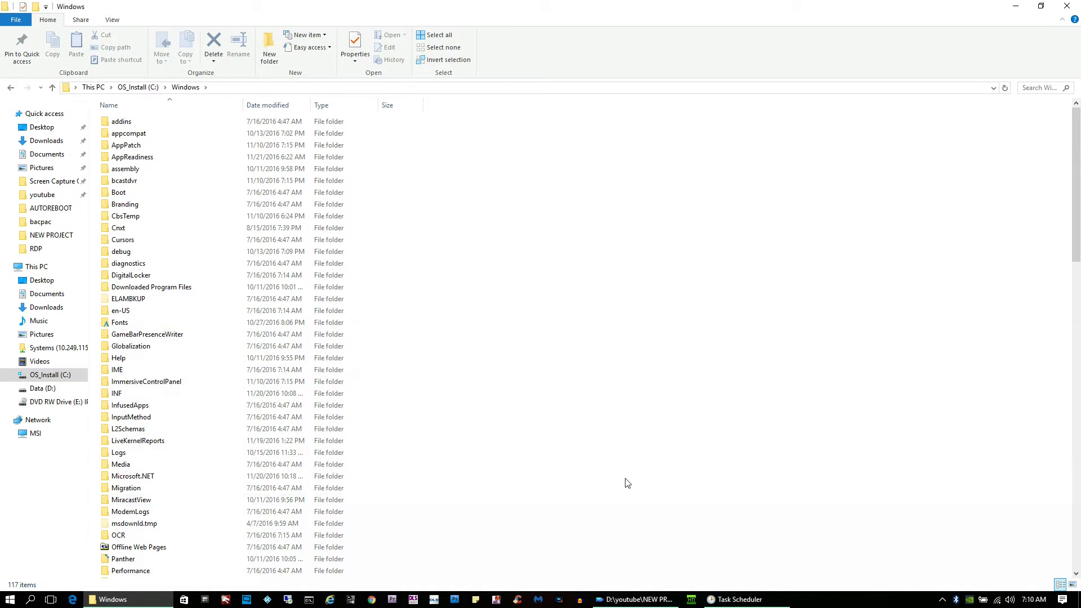
{"action": "left_click", "coordinate": [1076, 555]}
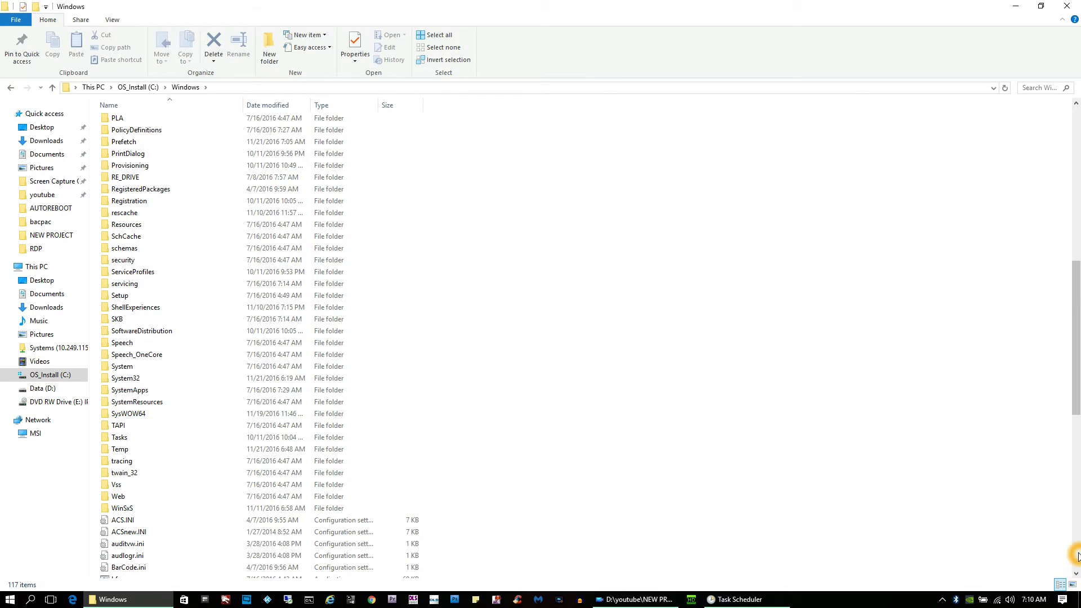
{"action": "left_click", "coordinate": [121, 451]}
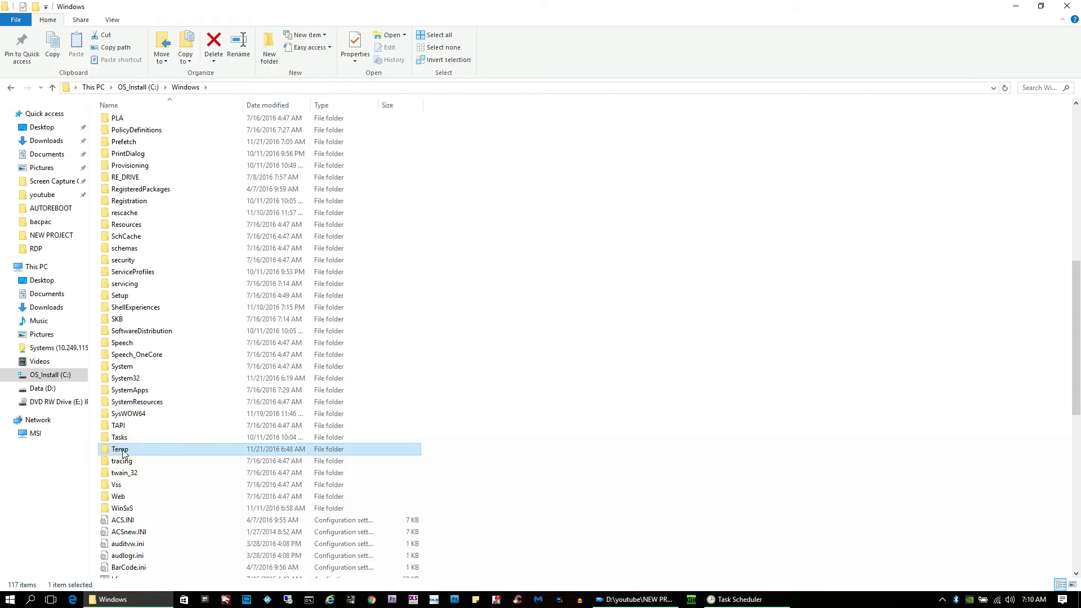
{"action": "double_click", "coordinate": [123, 451]}
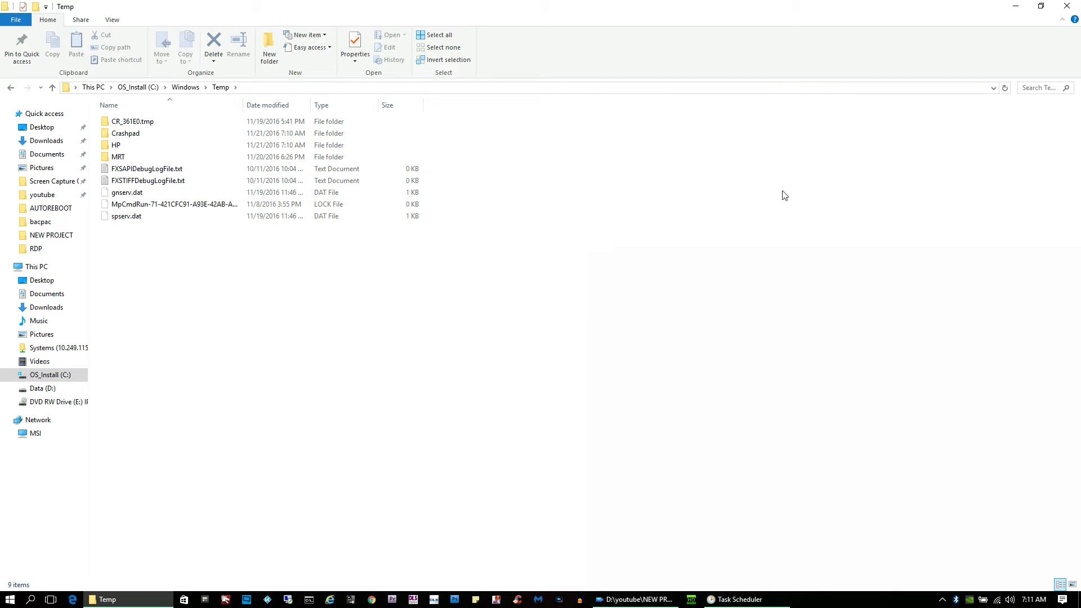
{"action": "left_click", "coordinate": [1066, 6]}
{"action": "left_click", "coordinate": [680, 600]}
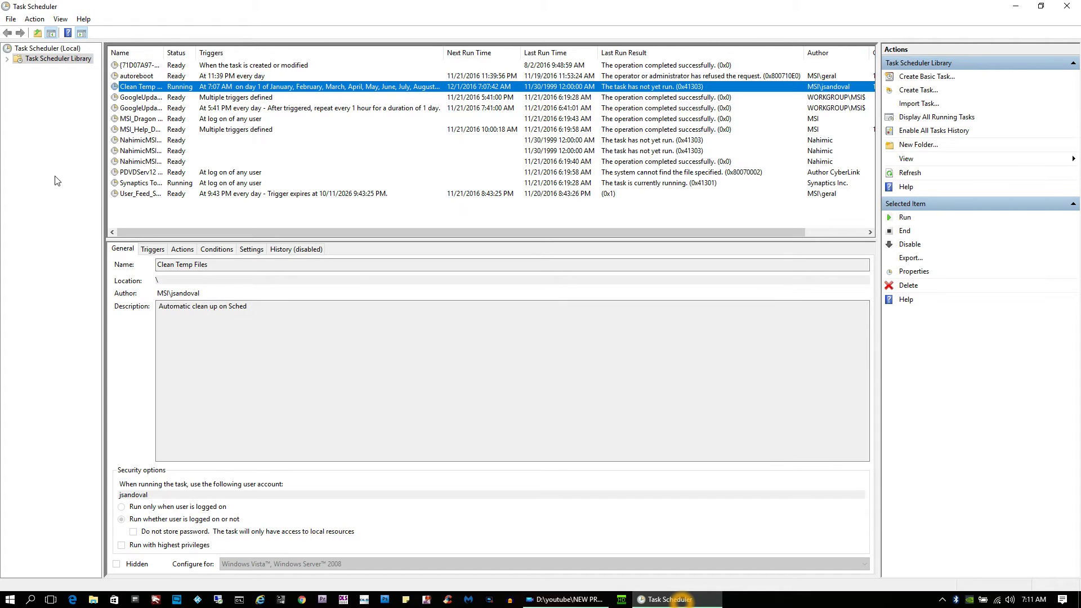
- Expand the Task Scheduler Library to view the Clean Temp Files task, then close Task Scheduler
{"action": "left_click", "coordinate": [27, 62]}
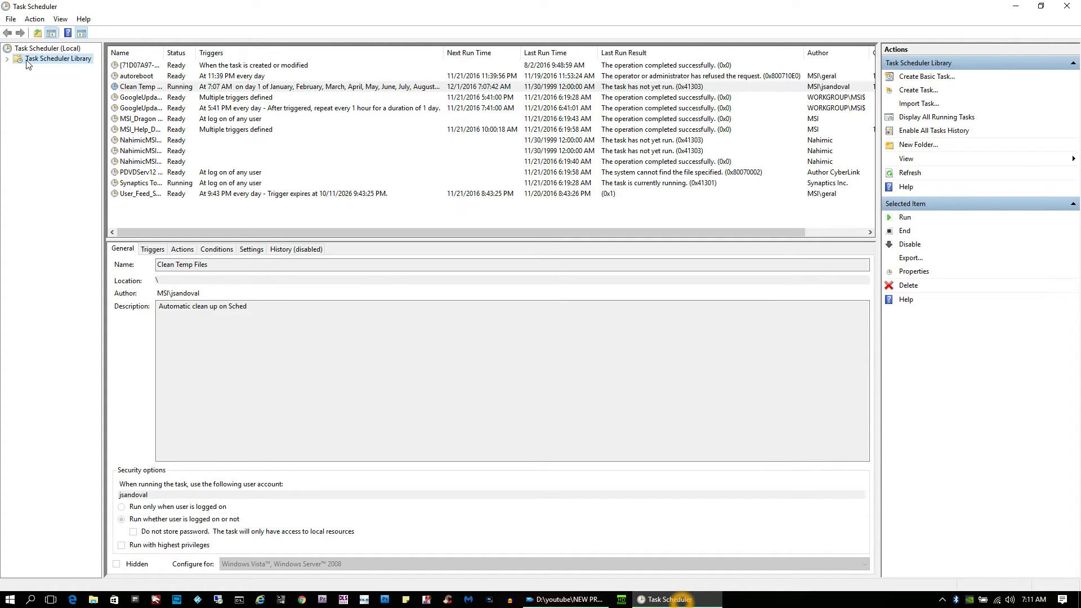
{"action": "double_click", "coordinate": [27, 62]}
{"action": "left_click", "coordinate": [1066, 6]}
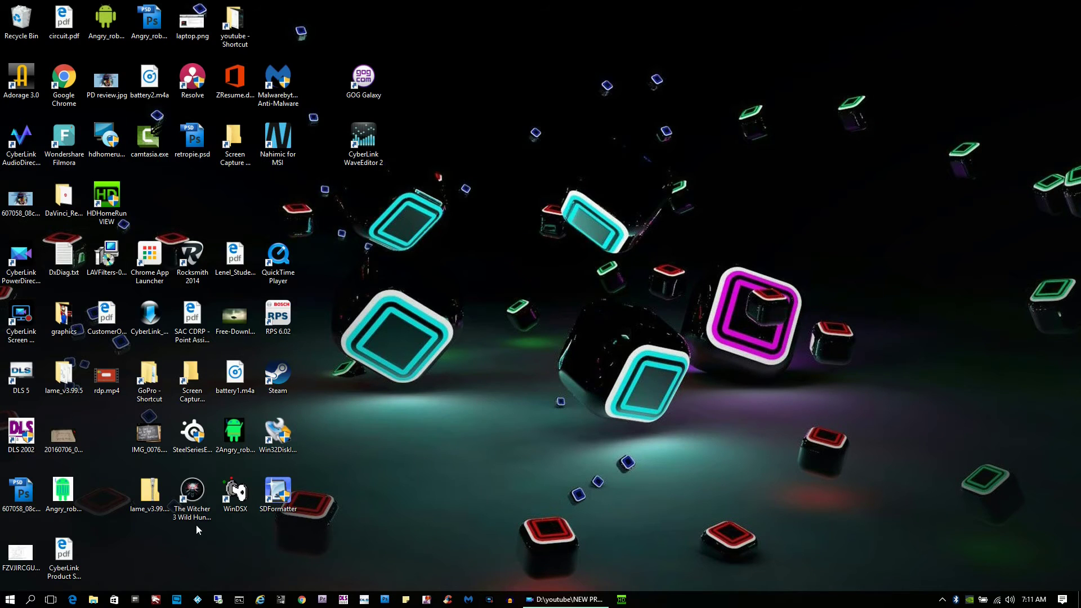
- Relaunch Task Scheduler from a Start search for 'task', confirm the successful last run result, then close it
{"action": "left_click", "coordinate": [10, 600]}
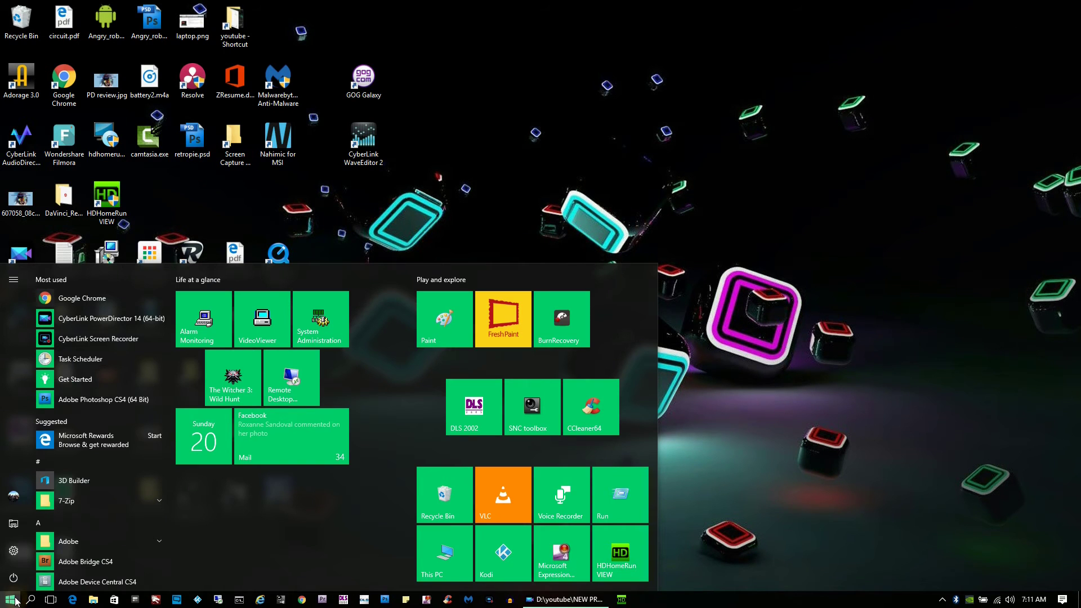
{"action": "left_click", "coordinate": [32, 600]}
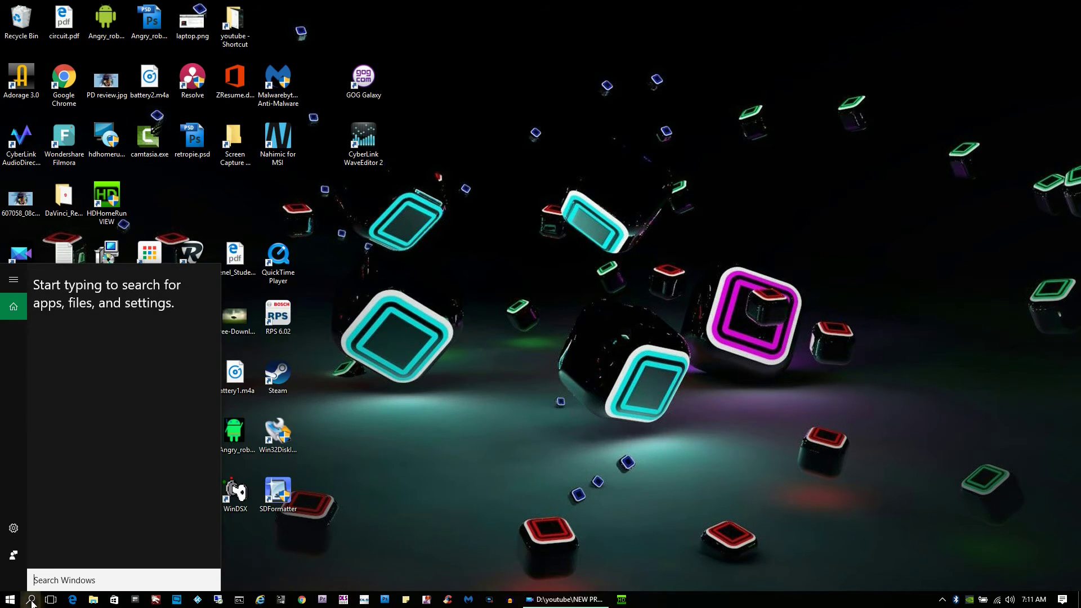
{"action": "type", "text": "task"}
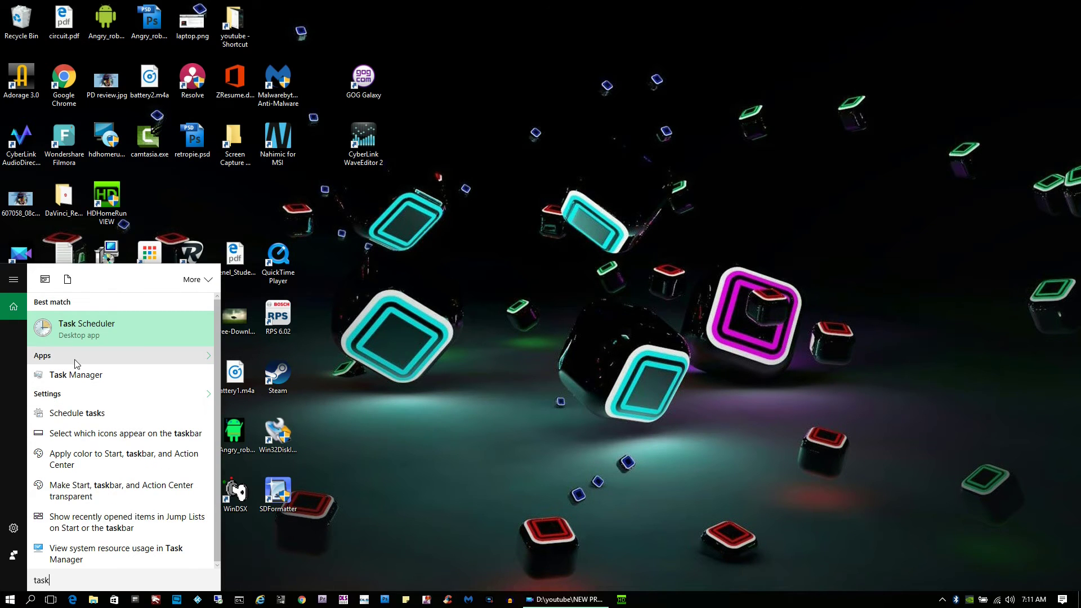
{"action": "left_click", "coordinate": [93, 332]}
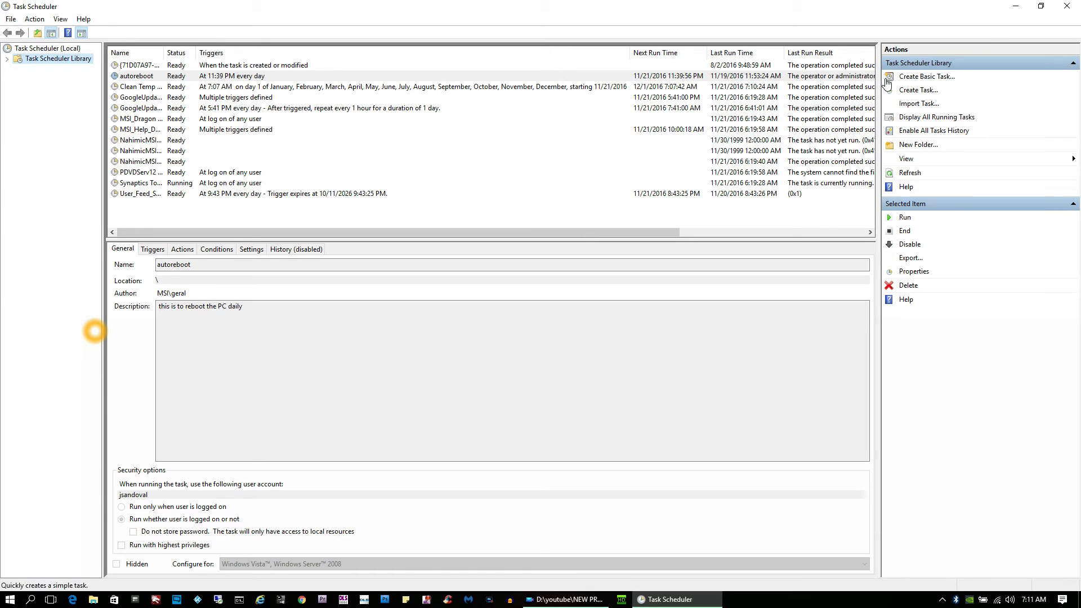
{"action": "left_click", "coordinate": [1065, 7]}
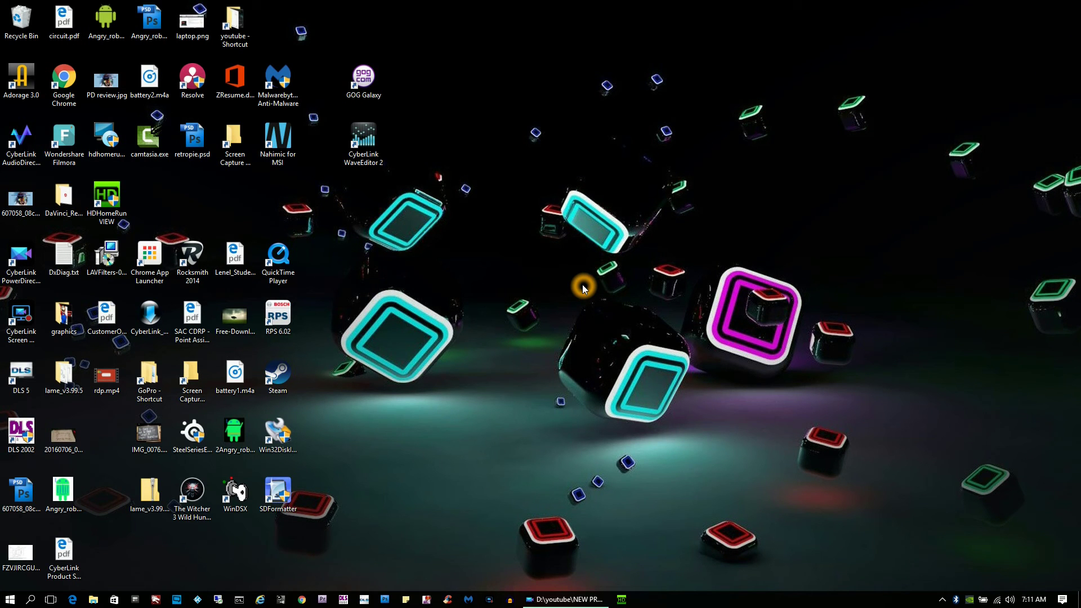